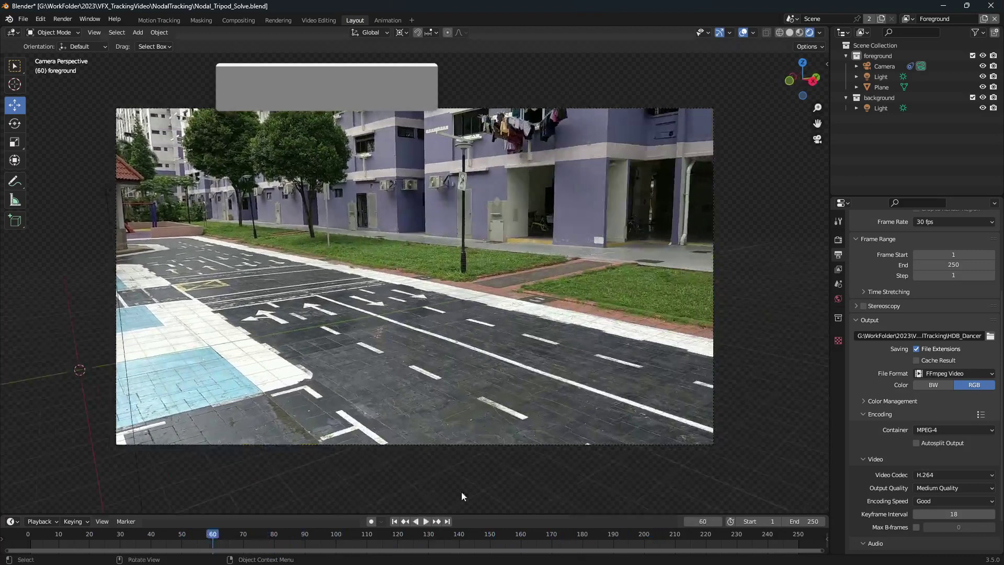
- Scrub the tracked street footage in camera view from frame 60 to 238, stopping at frame 108
{"action": "left_click_drag", "start_coordinate": [222, 541], "coordinate": [361, 541]}
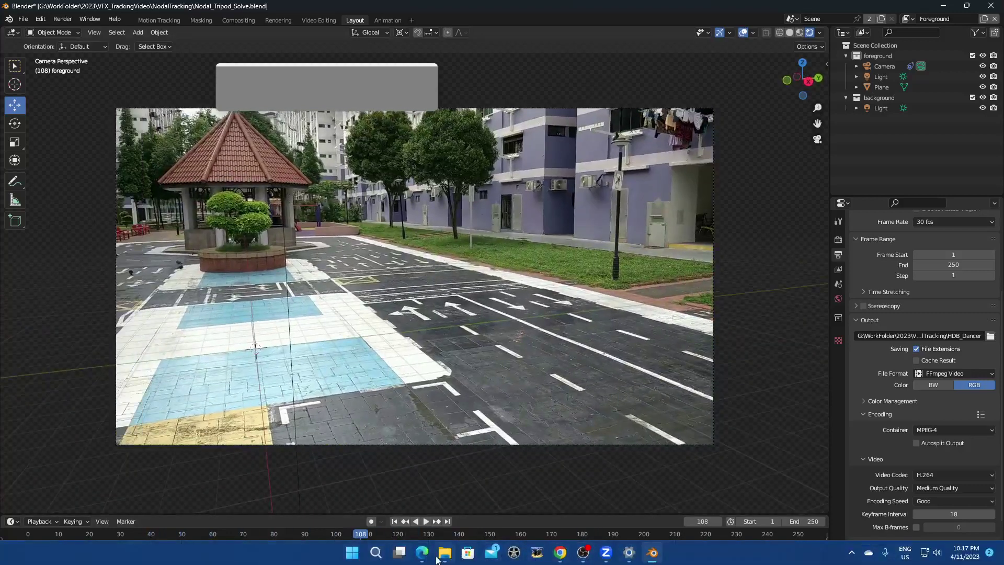
- Preview the third Mixamo Walking animation, enable In Place, and bring up its download settings
{"action": "left_click", "coordinate": [422, 552]}
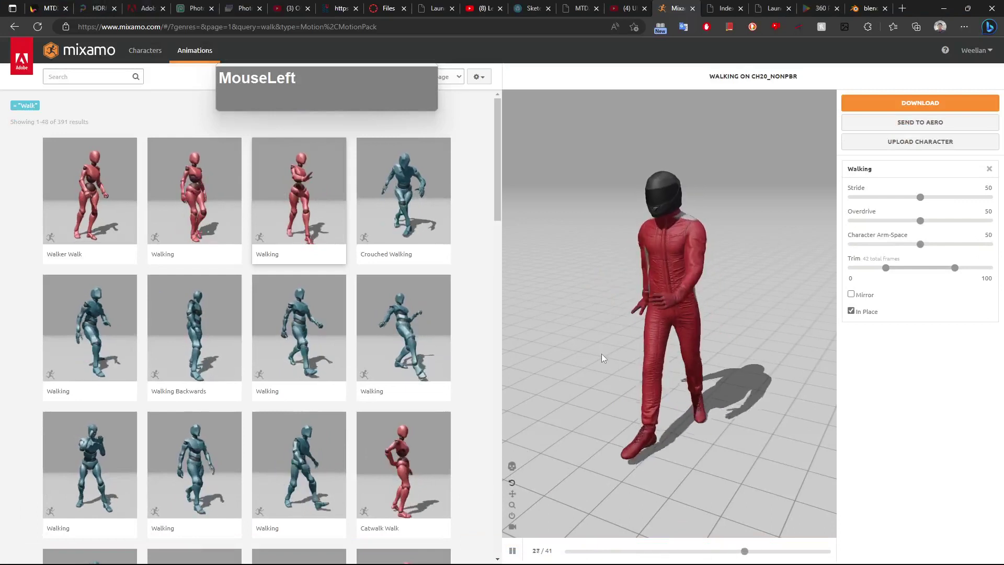
{"action": "left_click", "coordinate": [234, 203]}
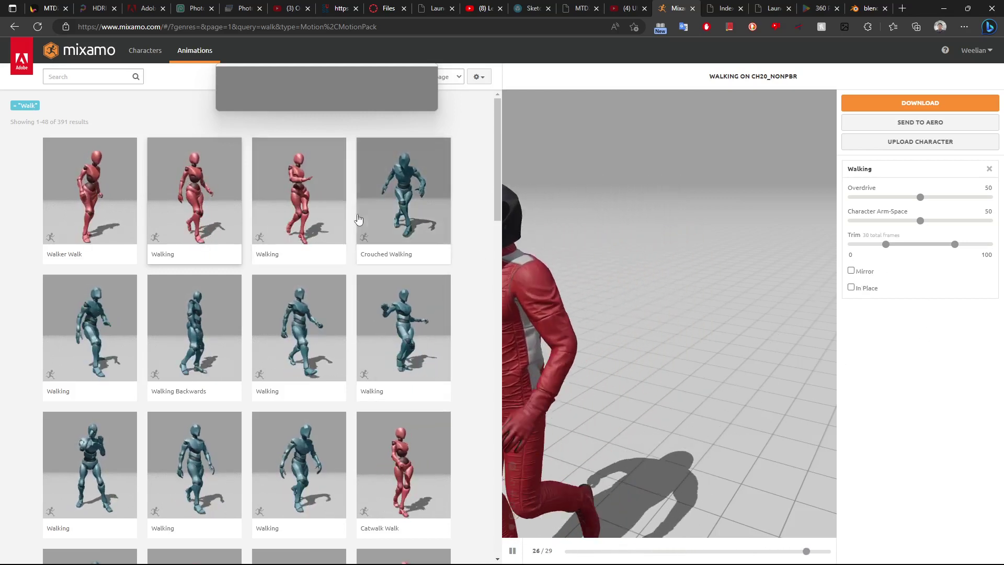
{"action": "left_click", "coordinate": [316, 215]}
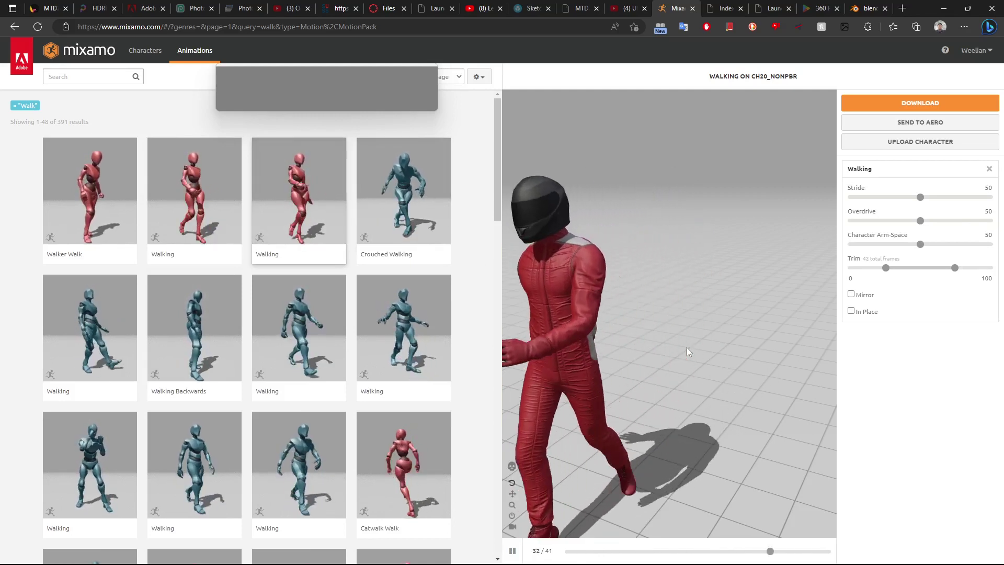
{"action": "left_click", "coordinate": [851, 311]}
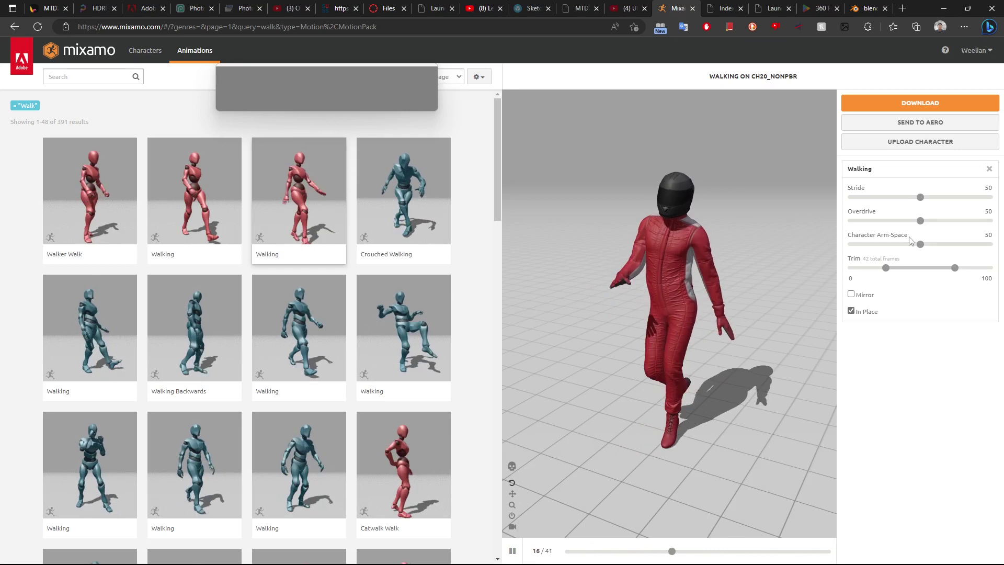
{"action": "left_click", "coordinate": [914, 103]}
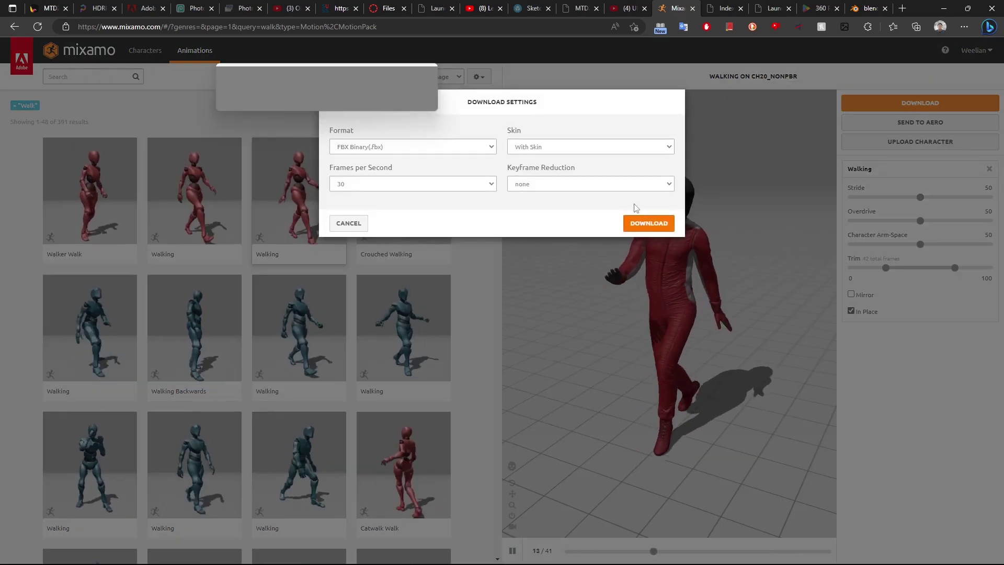
- Download the walk as FBX Binary with skin at 30 fps, saving Walking.fbx into NodalTracking
{"action": "right_click", "coordinate": [584, 124]}
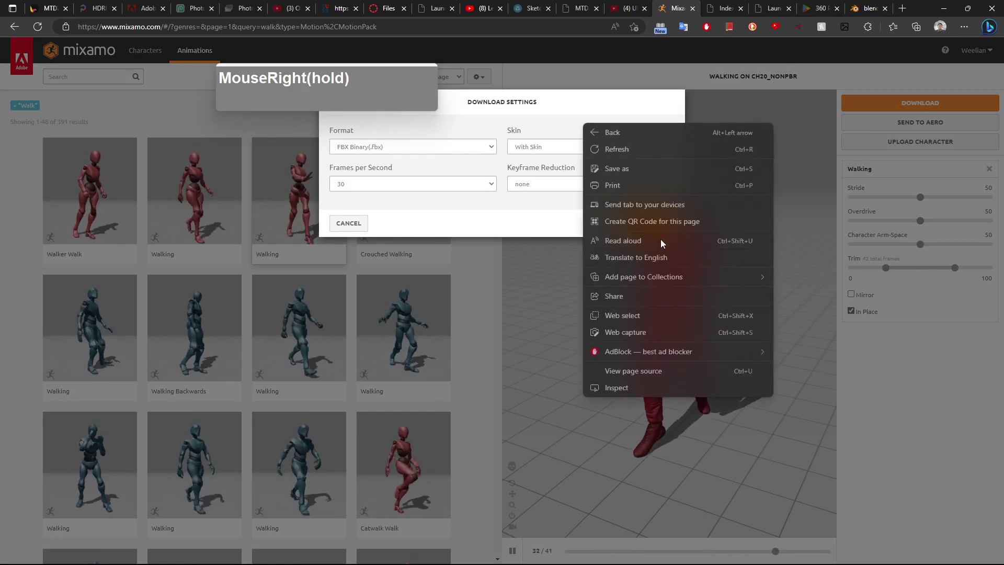
{"action": "left_click", "coordinate": [632, 166]}
{"action": "left_click", "coordinate": [653, 224]}
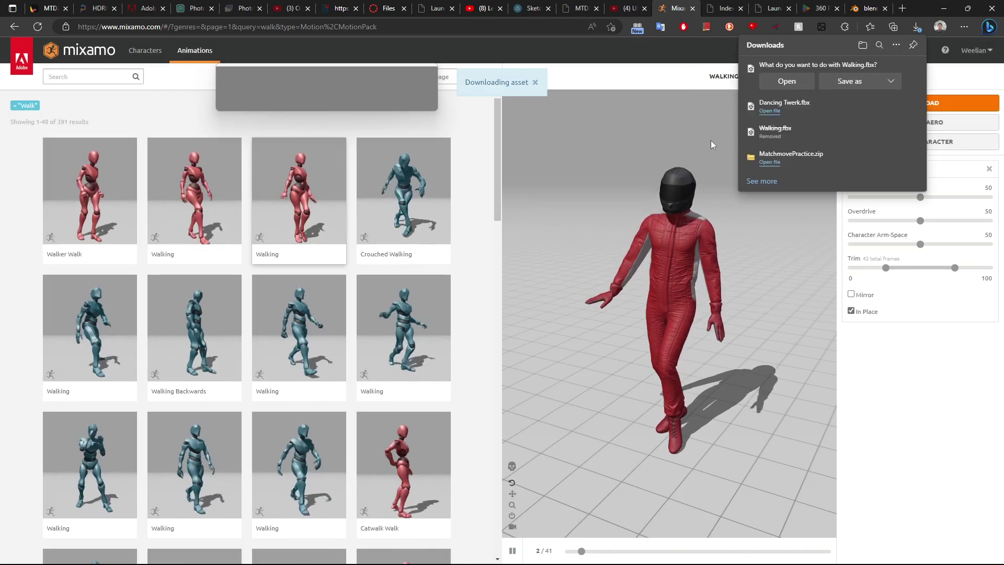
{"action": "left_click", "coordinate": [847, 81]}
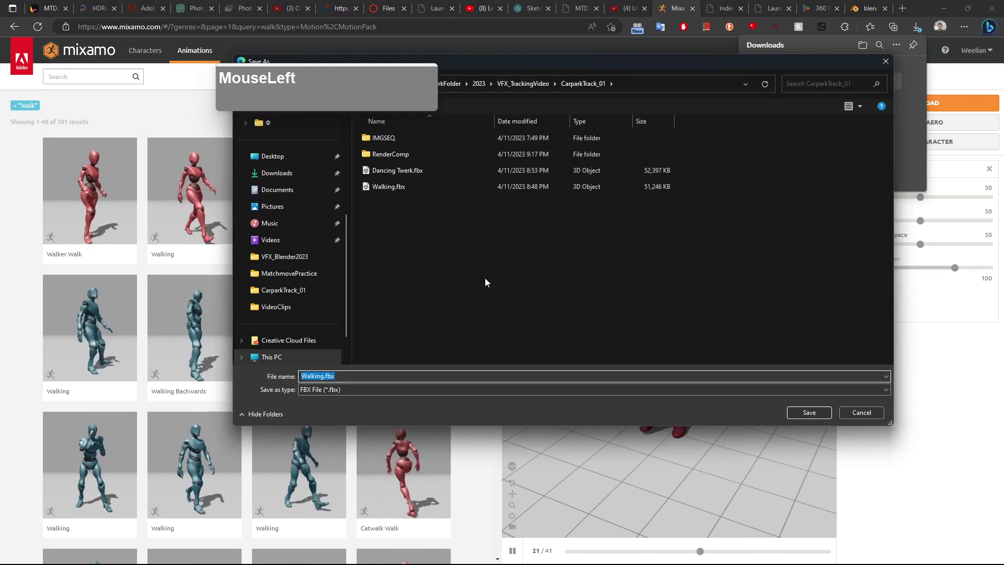
{"action": "left_click", "coordinate": [528, 84]}
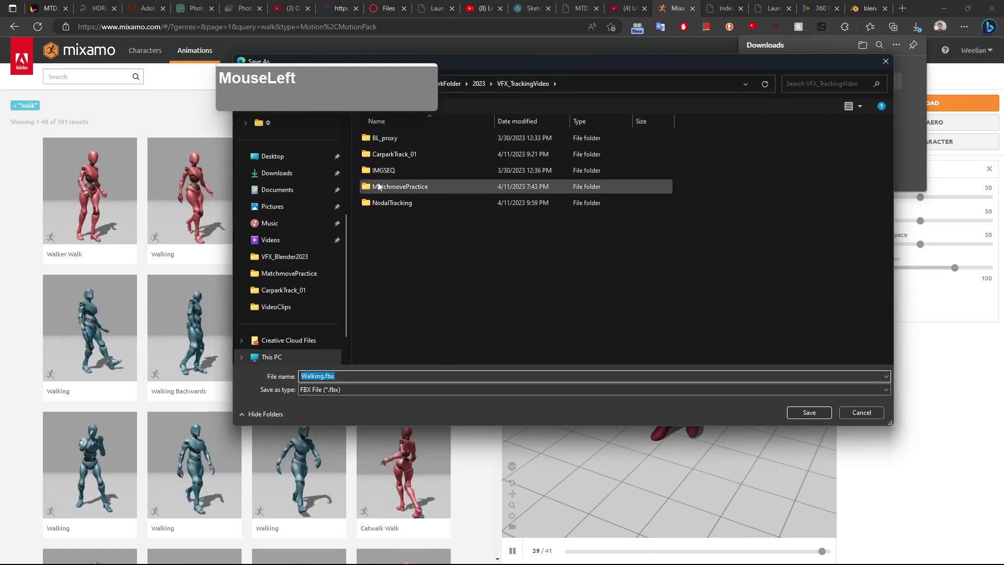
{"action": "double_click", "coordinate": [392, 203]}
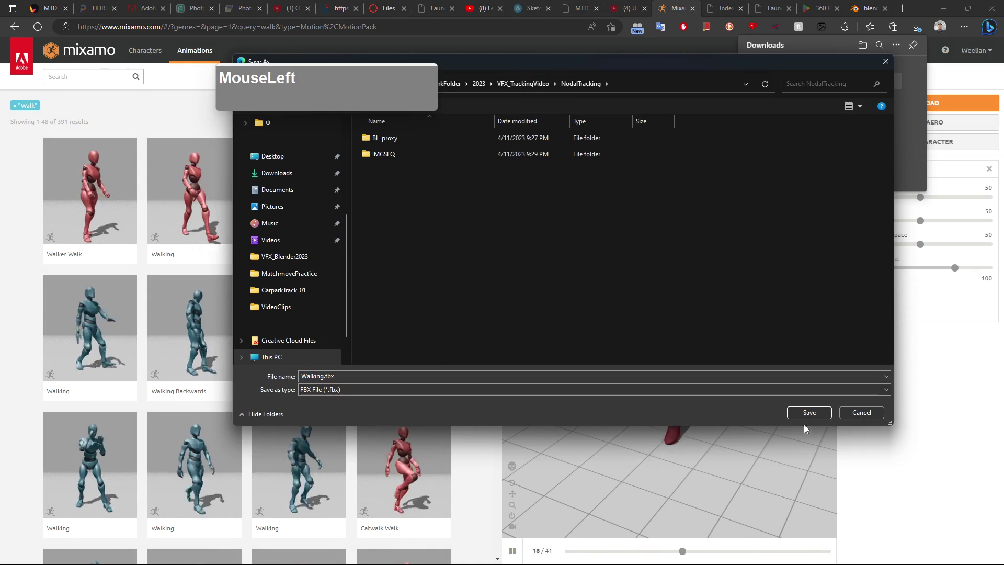
{"action": "left_click", "coordinate": [810, 412]}
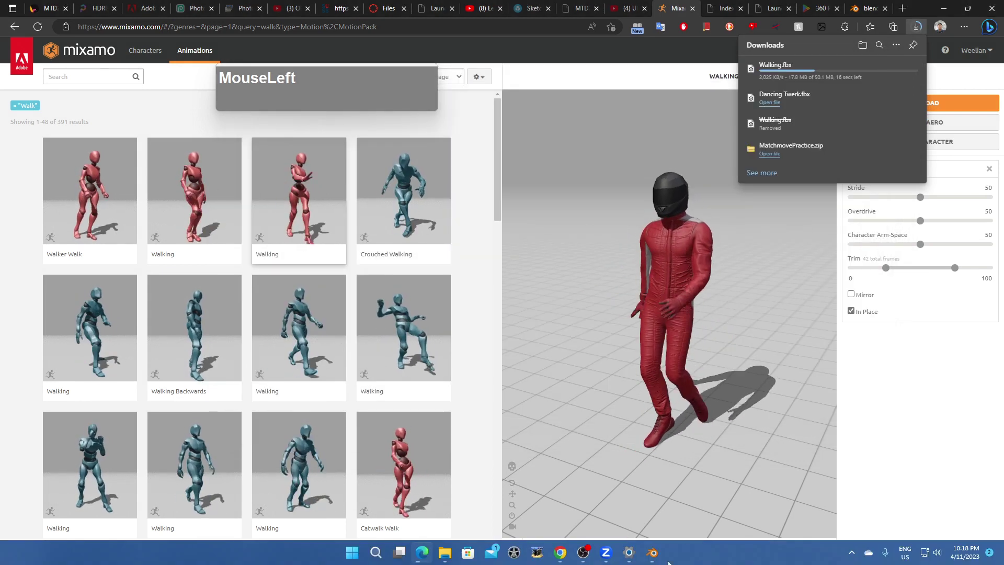
- Back in Blender, start an FBX import and browse into the NodalTracking folder
{"action": "left_click", "coordinate": [654, 553]}
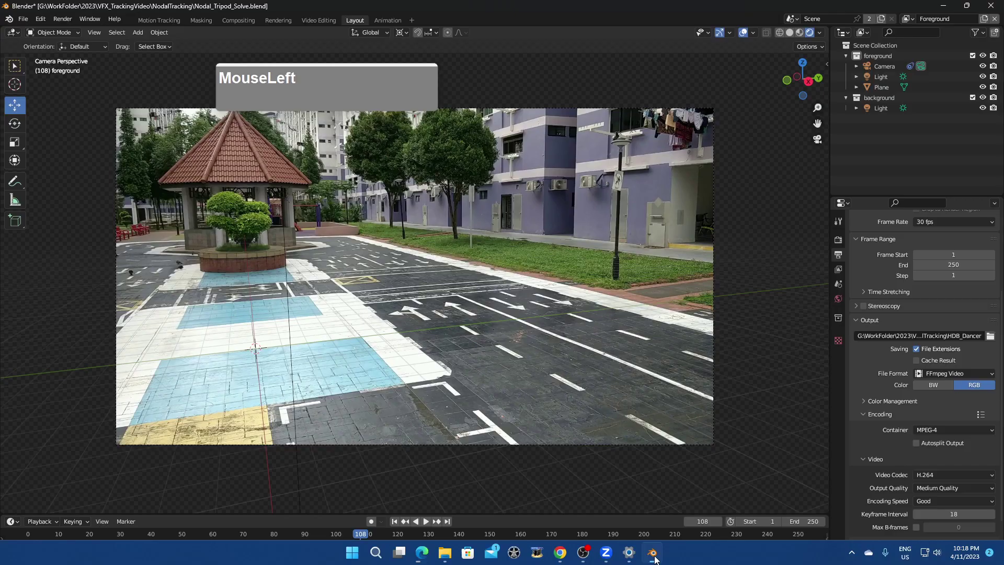
{"action": "left_click", "coordinate": [24, 19]}
{"action": "mouse_move", "coordinate": [46, 160]}
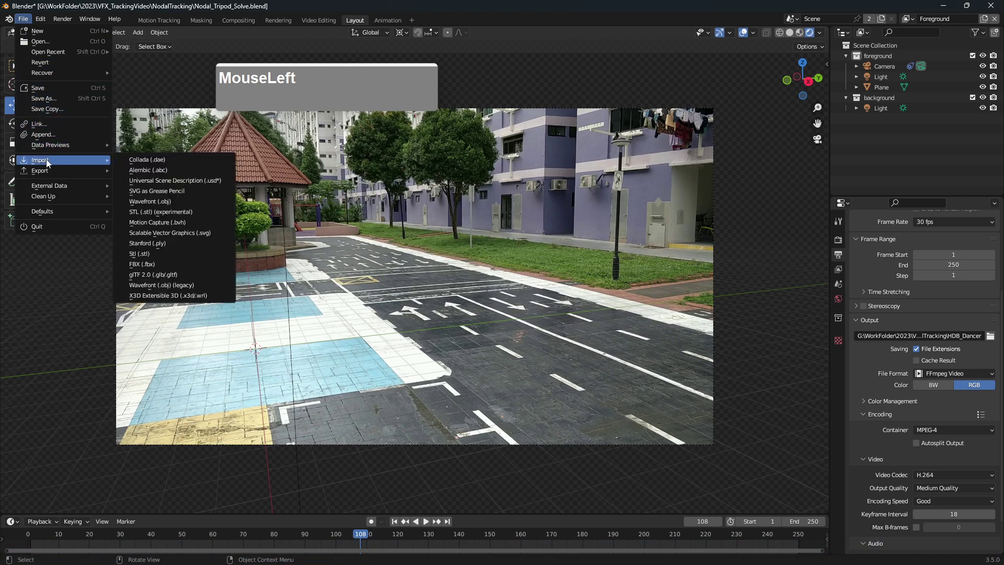
{"action": "left_click", "coordinate": [143, 266]}
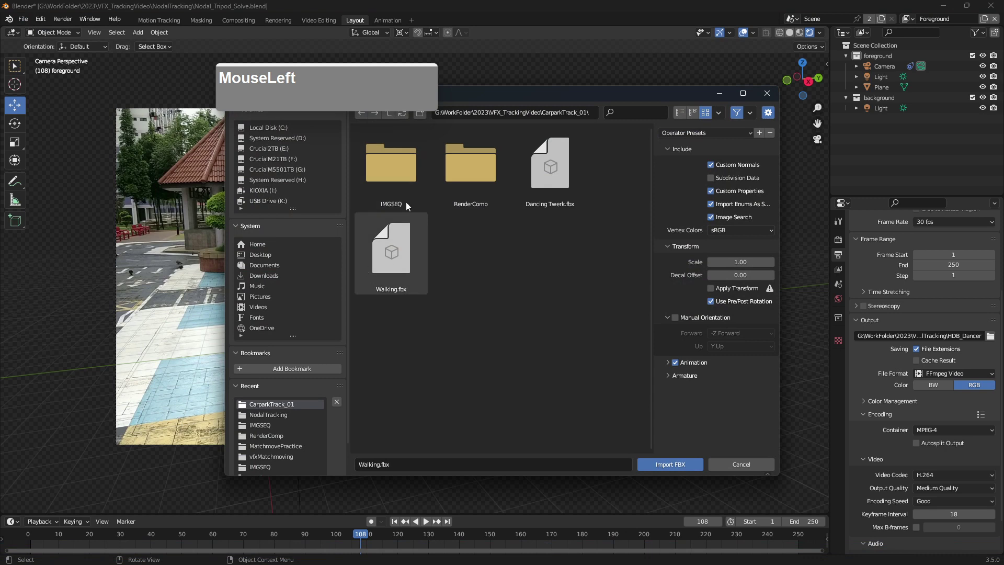
{"action": "left_click", "coordinate": [385, 116]}
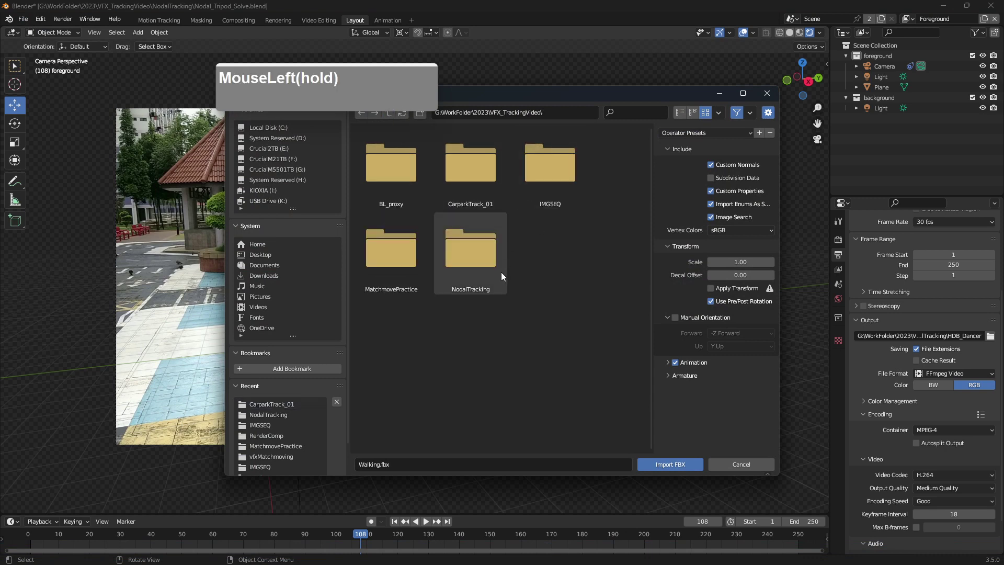
{"action": "left_click", "coordinate": [470, 265]}
{"action": "double_click", "coordinate": [469, 264]}
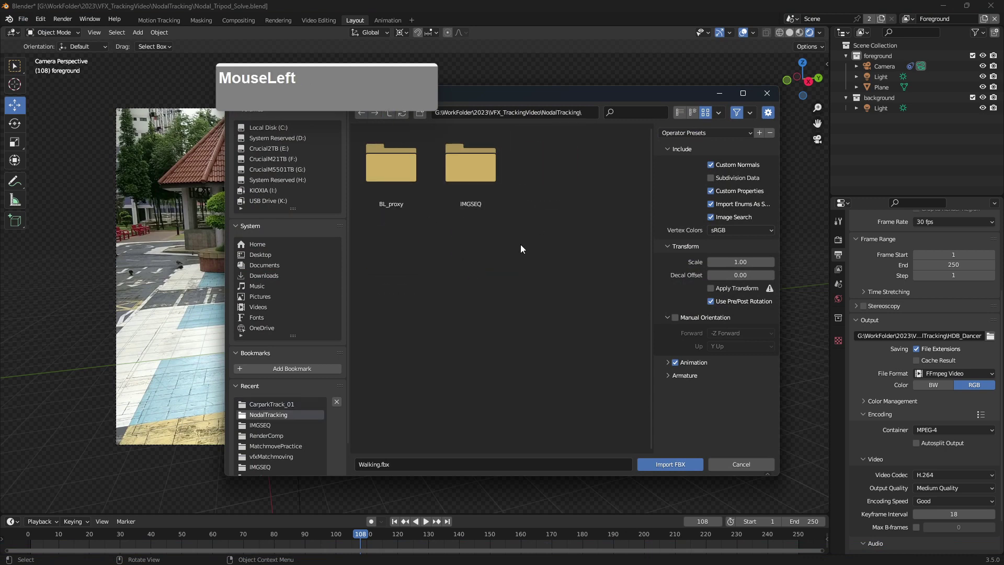
- Select Walking.fbx in NodalTracking and import it into the street scene
{"action": "left_click_drag", "start_coordinate": [536, 98], "coordinate": [665, 168]}
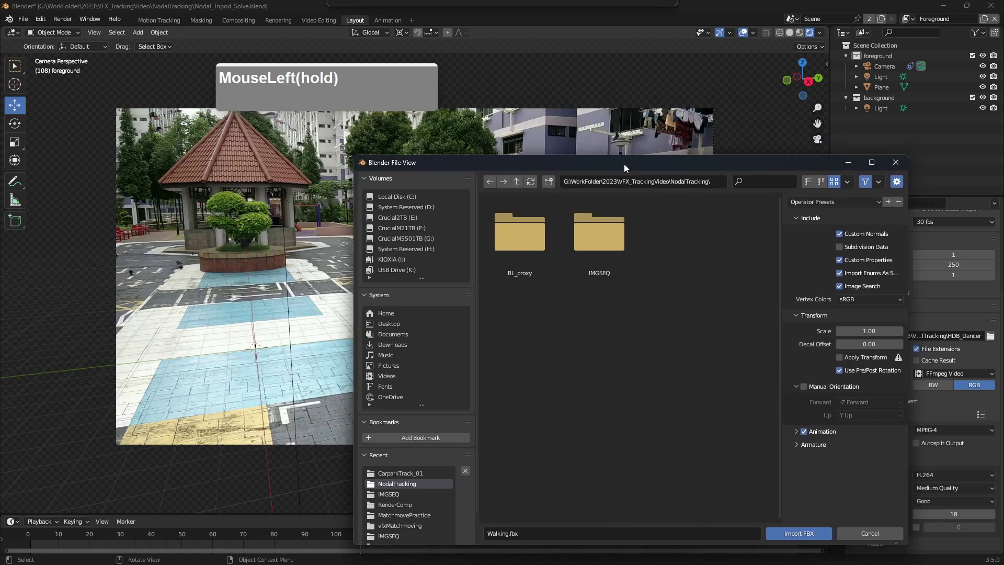
{"action": "left_click", "coordinate": [517, 181]}
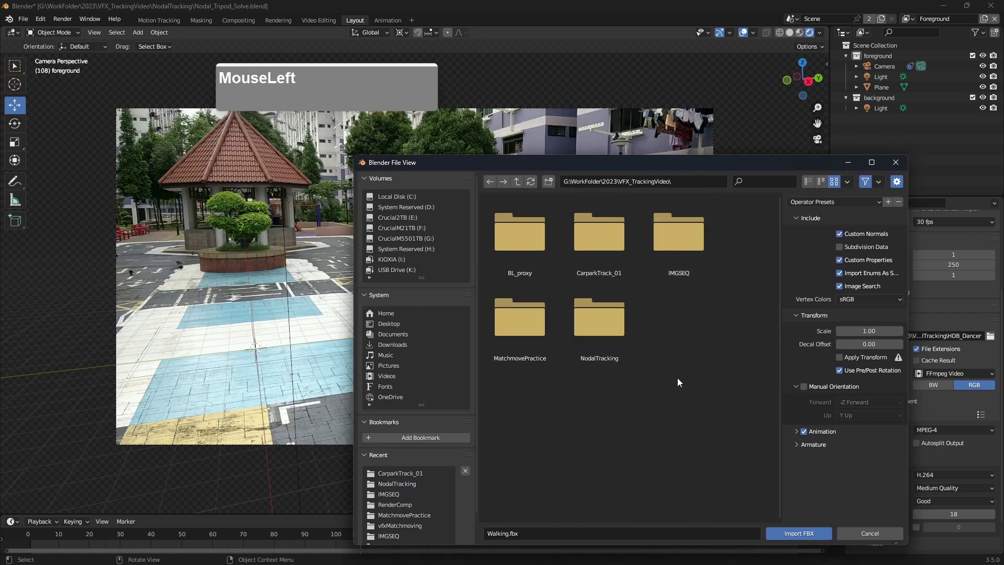
{"action": "left_click_drag", "start_coordinate": [632, 161], "coordinate": [567, 137]}
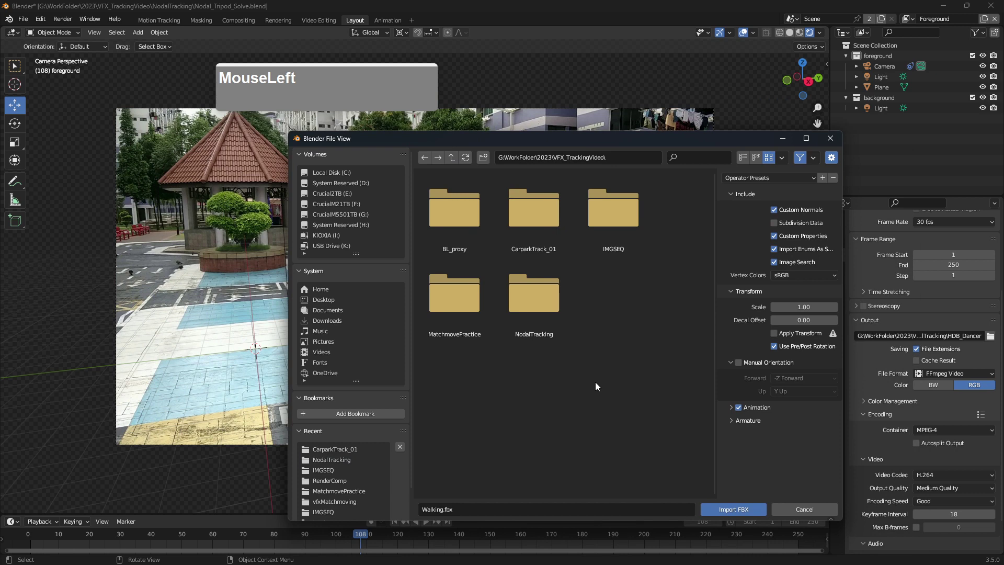
{"action": "double_click", "coordinate": [524, 312]}
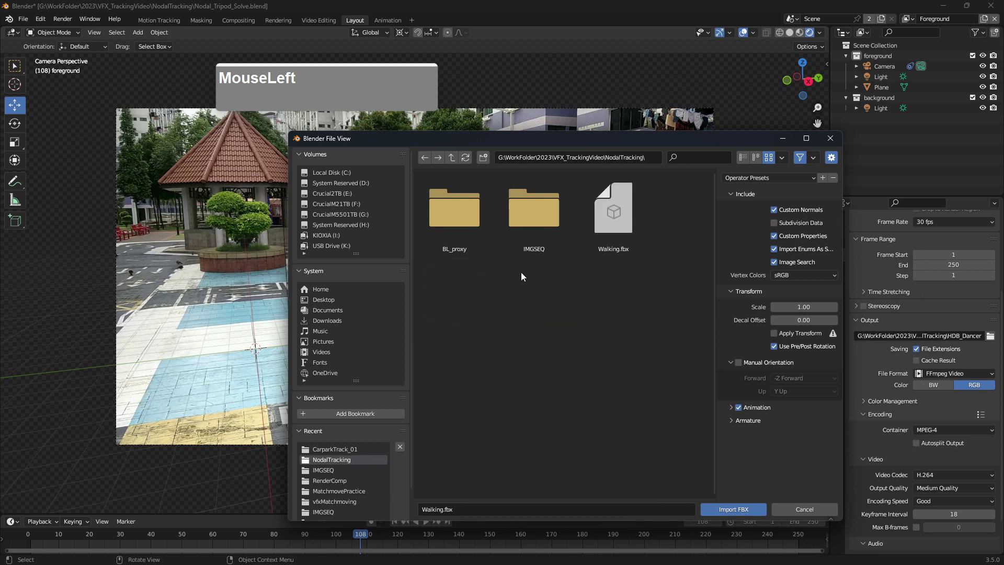
{"action": "left_click", "coordinate": [626, 224]}
{"action": "left_click", "coordinate": [738, 509]}
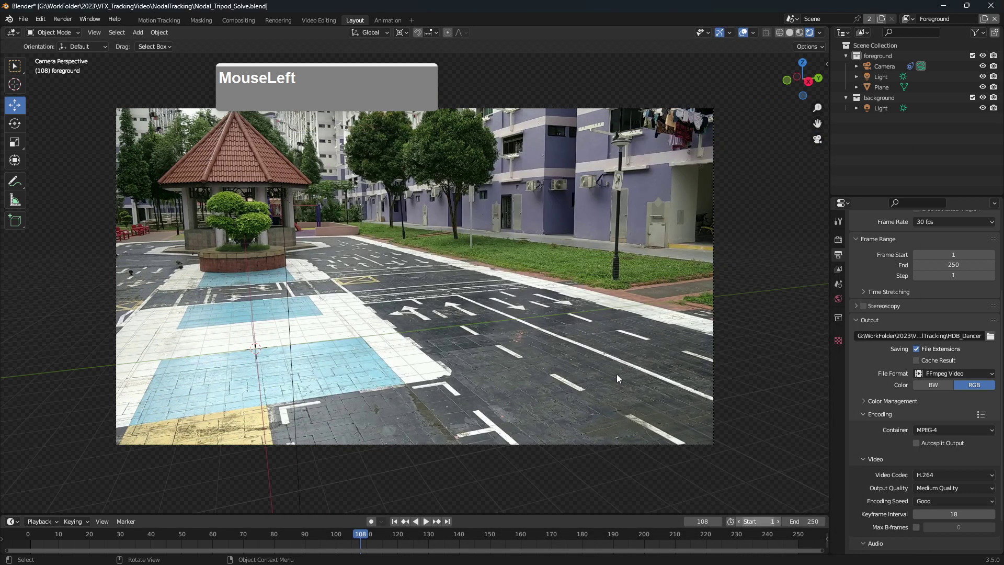
- Move the Walking armature forward along Y onto the far pavement beside the lamp post
{"action": "left_click_drag", "start_coordinate": [361, 534], "coordinate": [382, 534]}
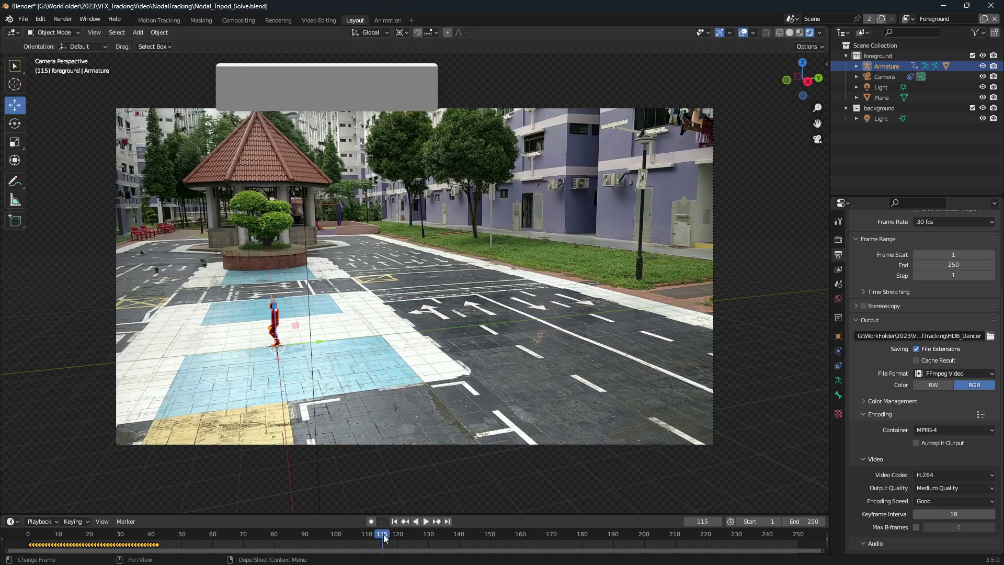
{"action": "left_click_drag", "start_coordinate": [384, 535], "coordinate": [284, 534]}
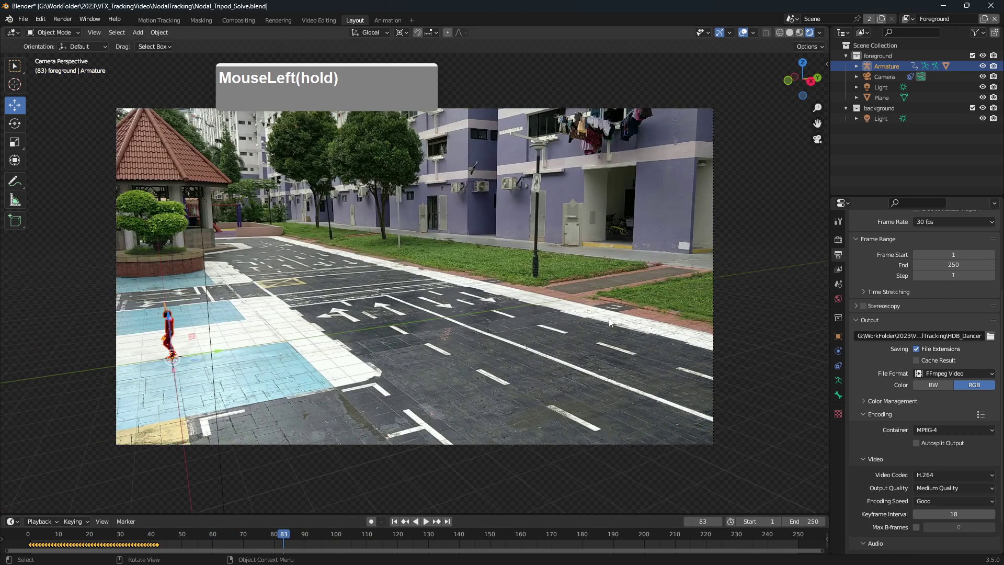
{"action": "left_click", "coordinate": [15, 105]}
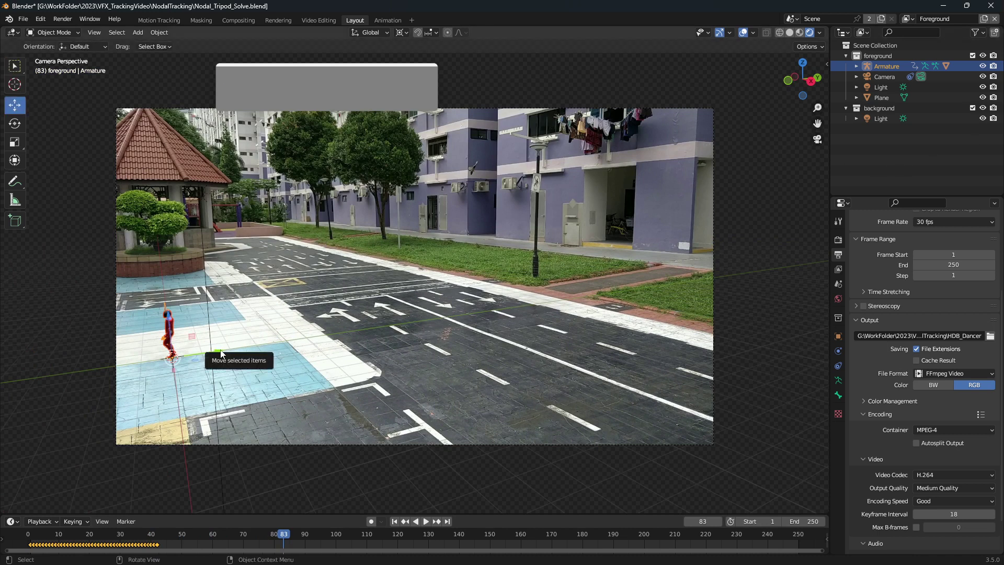
{"action": "left_click_drag", "start_coordinate": [221, 354], "coordinate": [662, 310]}
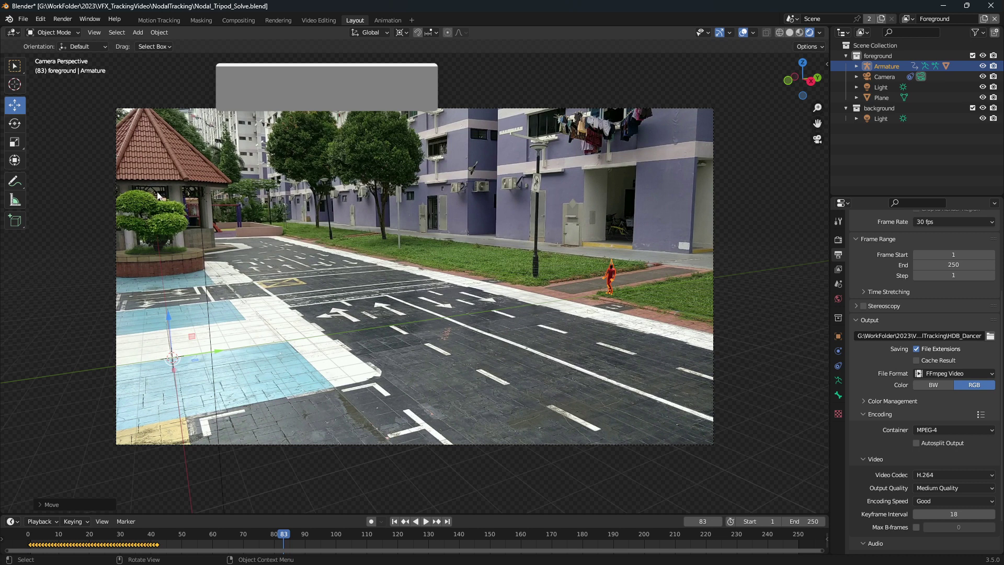
- Set the Transform Pivot Point to Active Element
{"action": "key", "text": "g"}
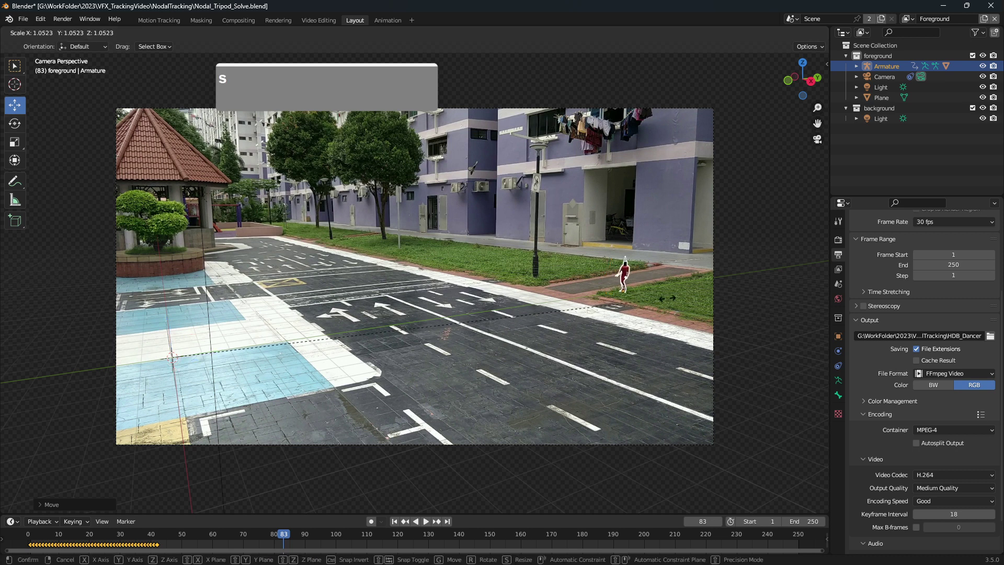
{"action": "right_click", "coordinate": [632, 284]}
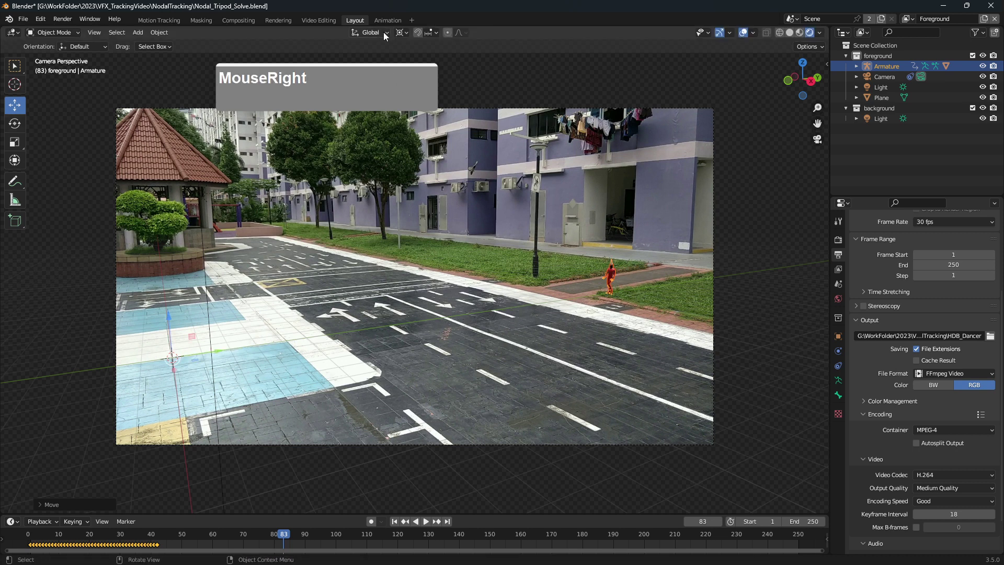
{"action": "left_click", "coordinate": [226, 108]}
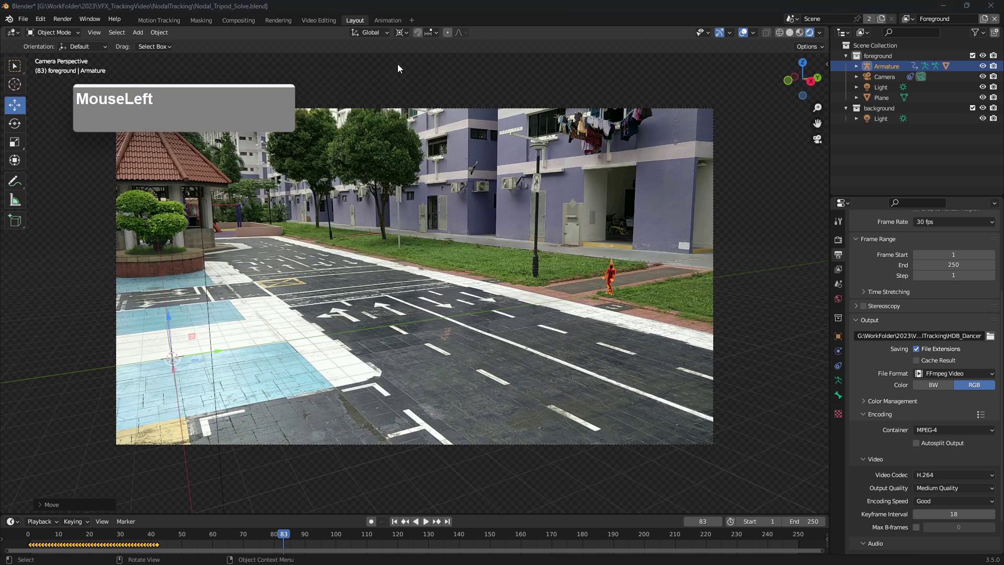
{"action": "left_click", "coordinate": [403, 33]}
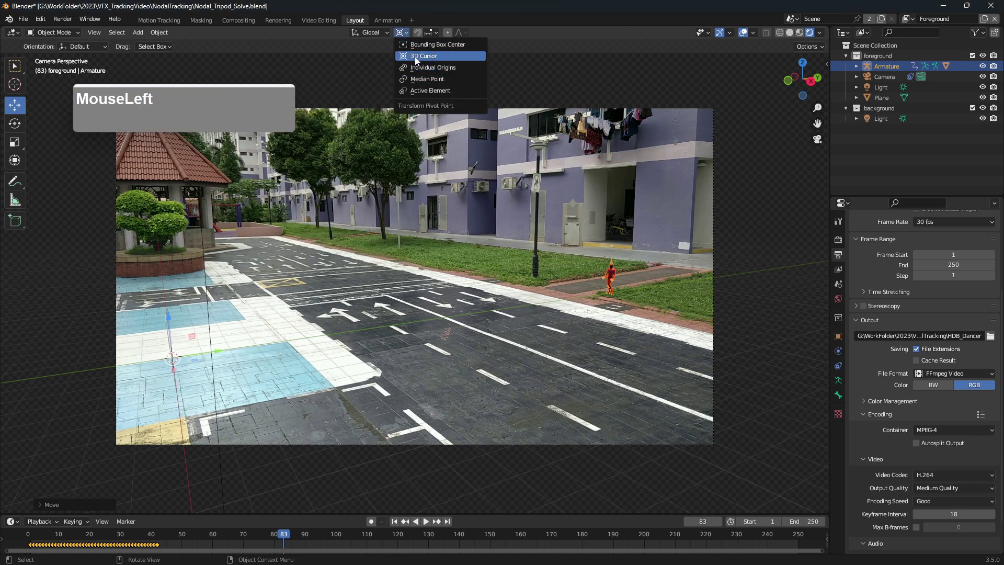
{"action": "left_click", "coordinate": [421, 90]}
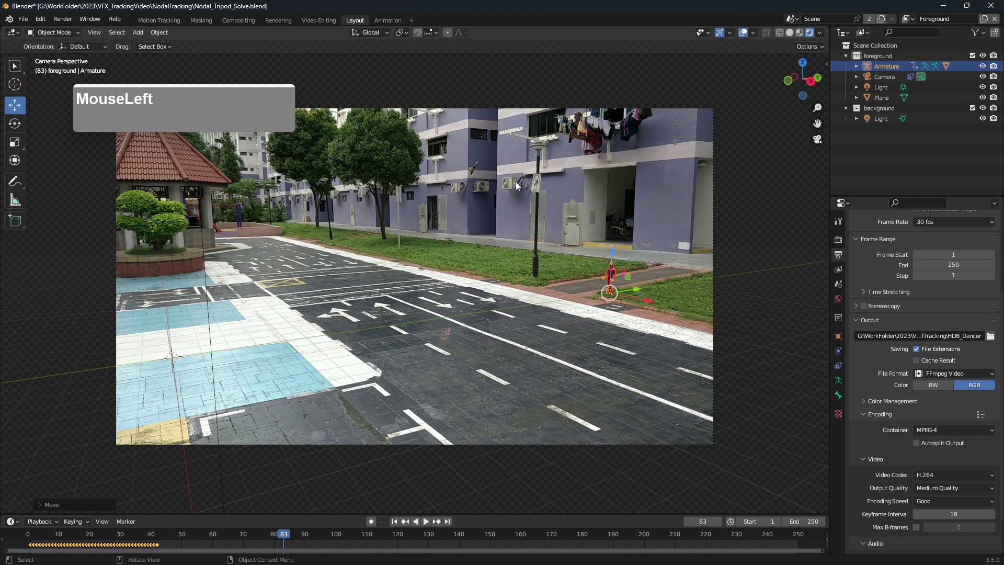
- Scale the armature up about 4.16 times and scrub back to earlier frames to check
{"action": "key", "text": "s"}
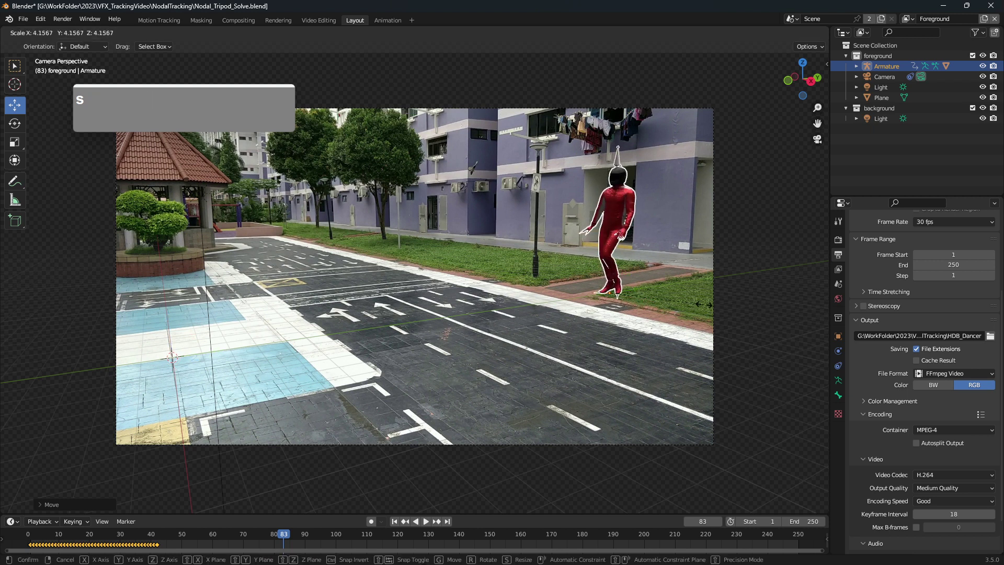
{"action": "left_click", "coordinate": [703, 304]}
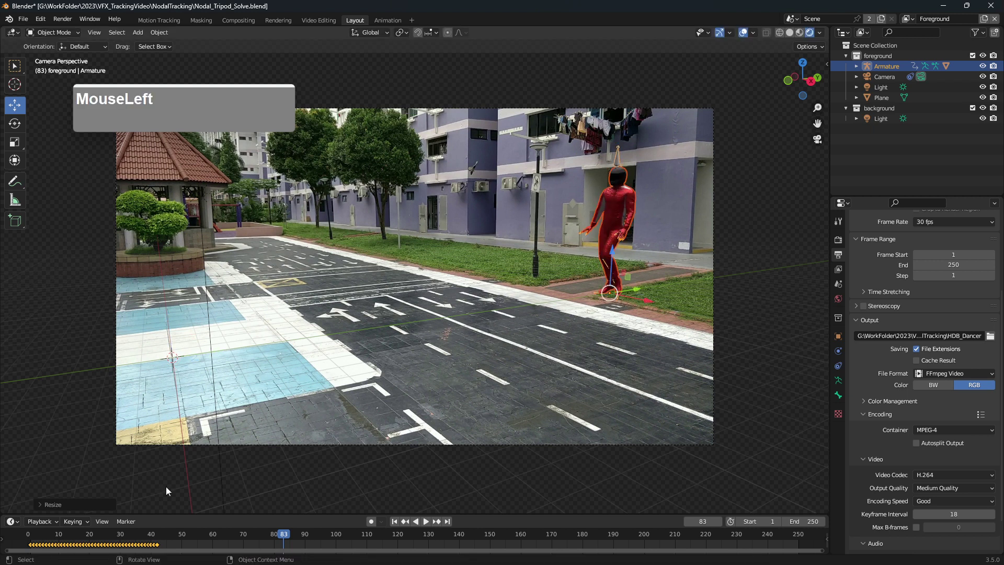
{"action": "left_click_drag", "start_coordinate": [50, 537], "coordinate": [157, 556]}
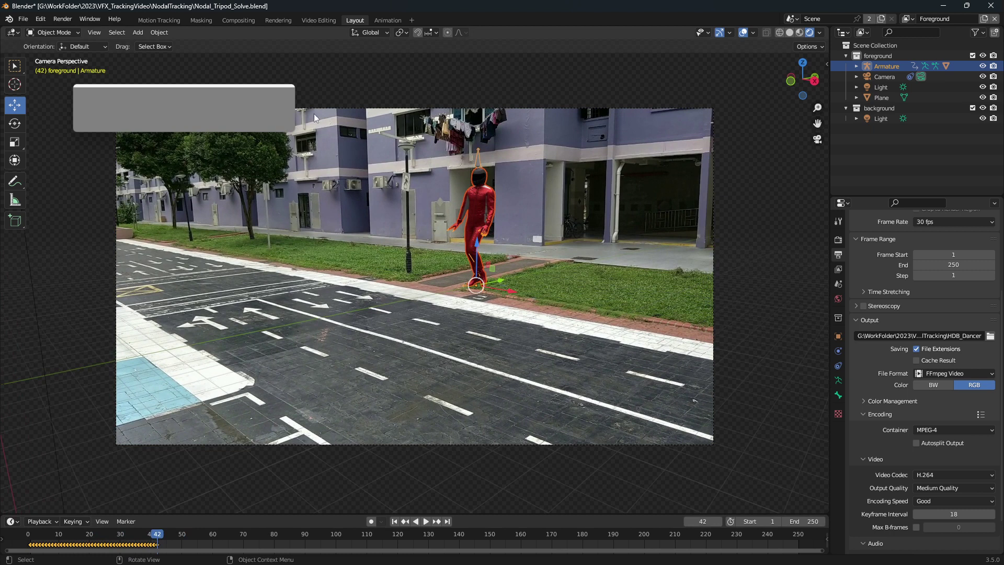
- Open the Animation workspace and turn its bottom editor into the Nonlinear Animation editor
{"action": "left_click", "coordinate": [387, 21]}
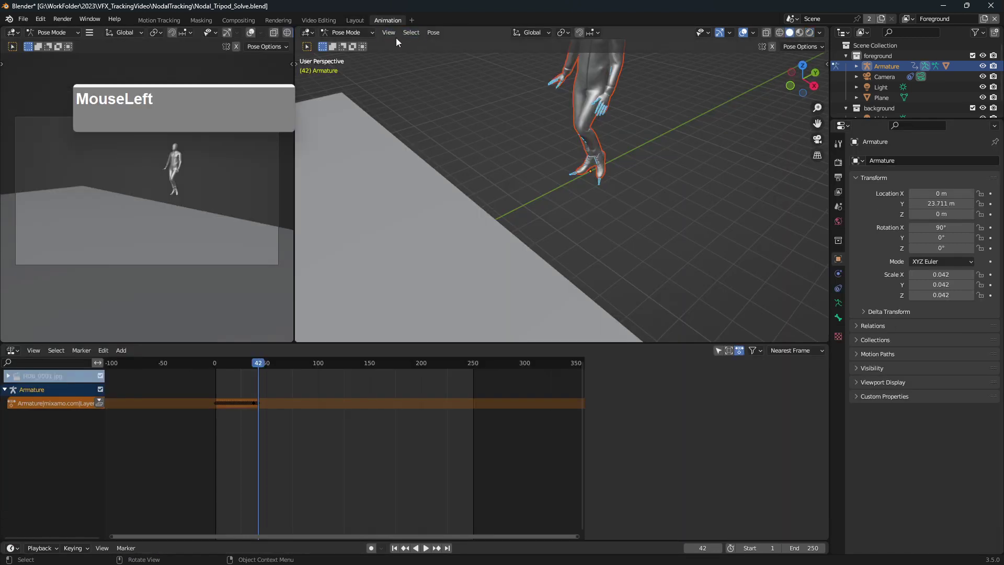
{"action": "left_click", "coordinate": [411, 20]}
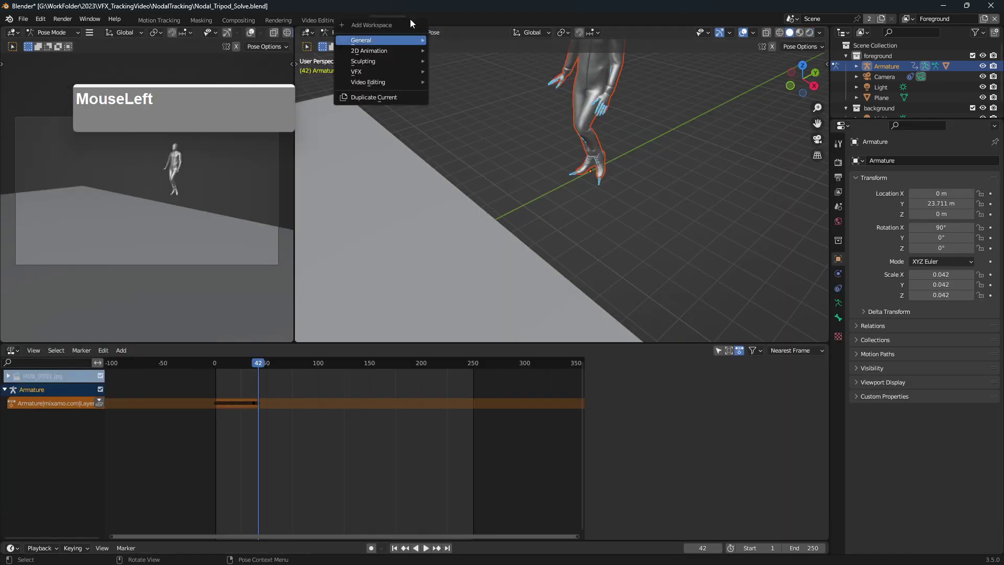
{"action": "mouse_move", "coordinate": [393, 42]}
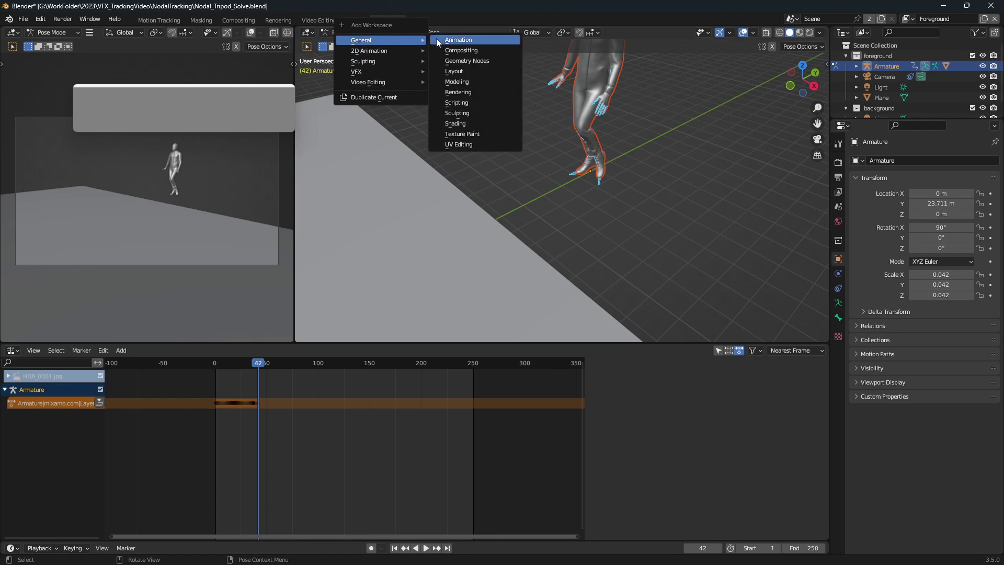
{"action": "left_click", "coordinate": [481, 12]}
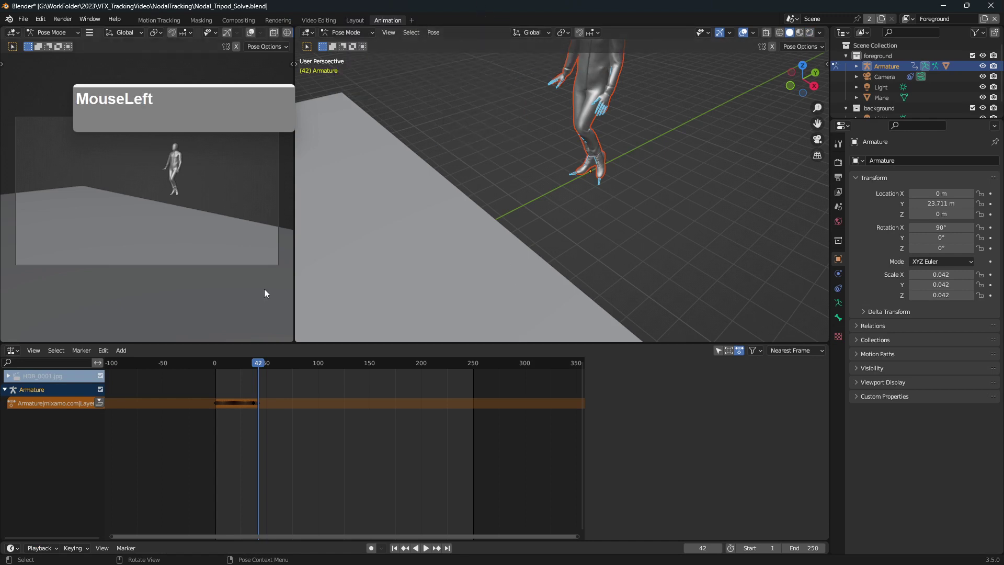
{"action": "left_click", "coordinate": [12, 350]}
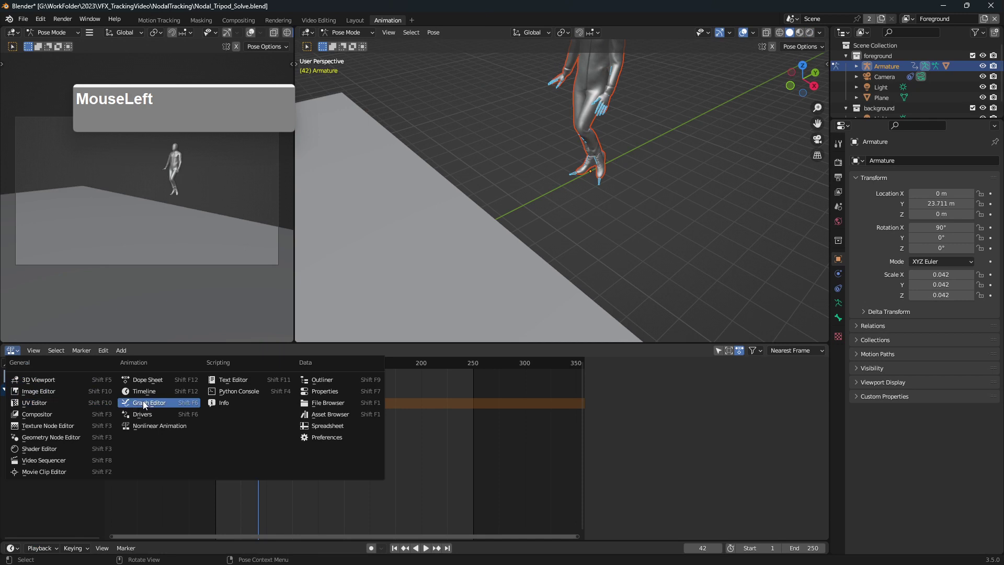
{"action": "left_click", "coordinate": [145, 402]}
{"action": "left_click", "coordinate": [15, 351]}
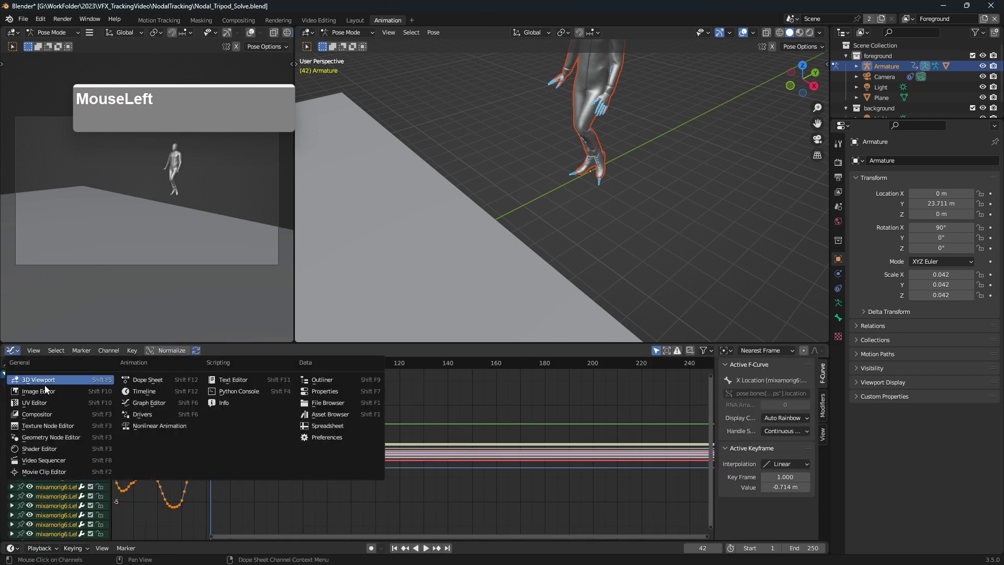
{"action": "left_click", "coordinate": [138, 384]}
{"action": "left_click", "coordinate": [12, 351]}
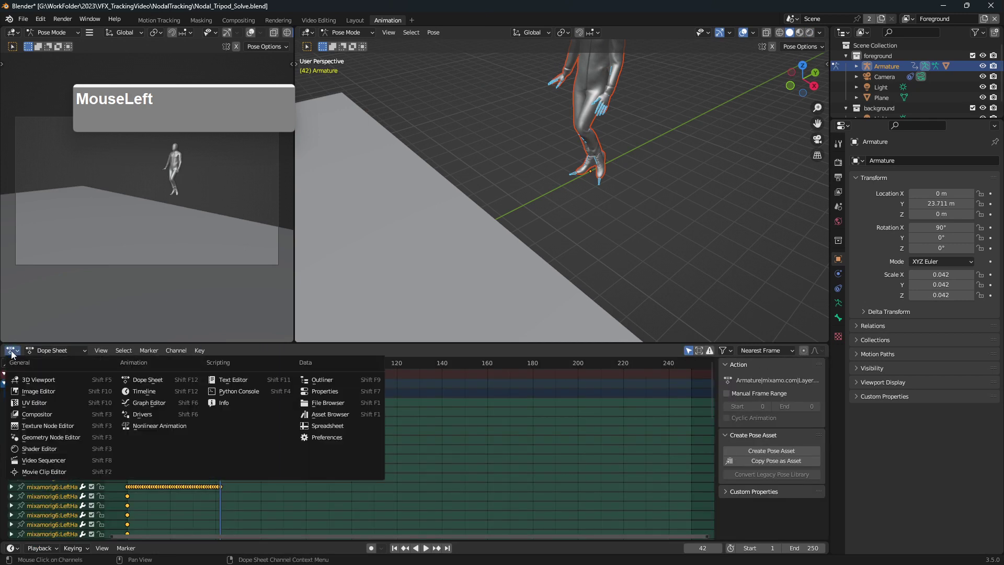
{"action": "left_click", "coordinate": [151, 426]}
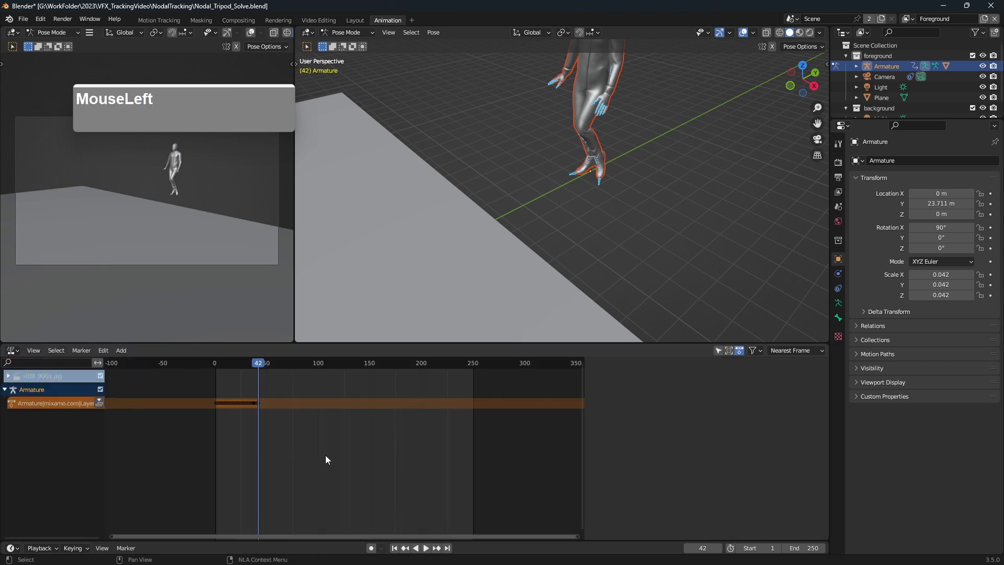
- Push the mixamo.com action down into an NLA strip spanning frames 1–42 and show its Action Clip settings
{"action": "scroll", "coordinate": [547, 208], "scroll_direction": "down", "scroll_amount": 3}
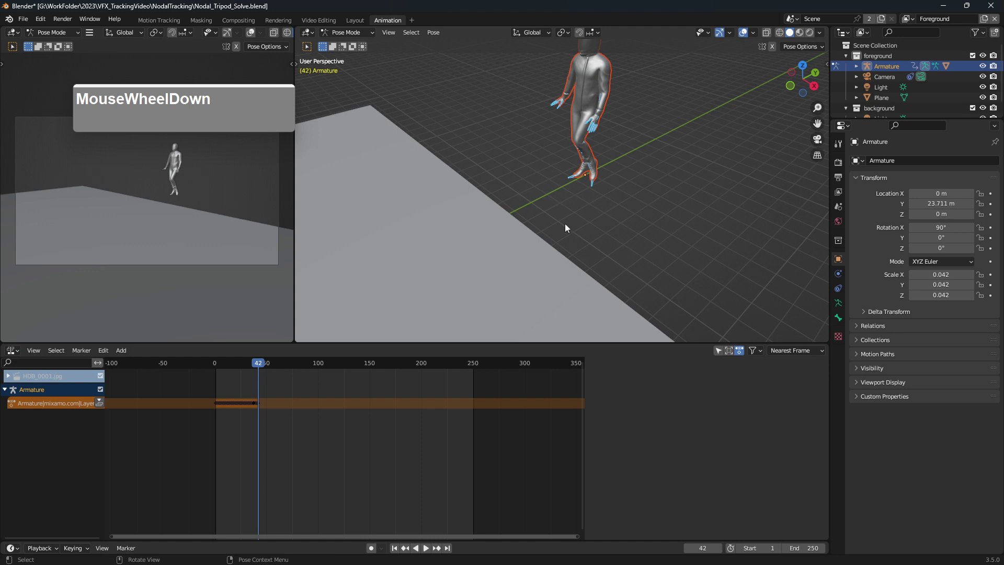
{"action": "left_click", "coordinate": [100, 402]}
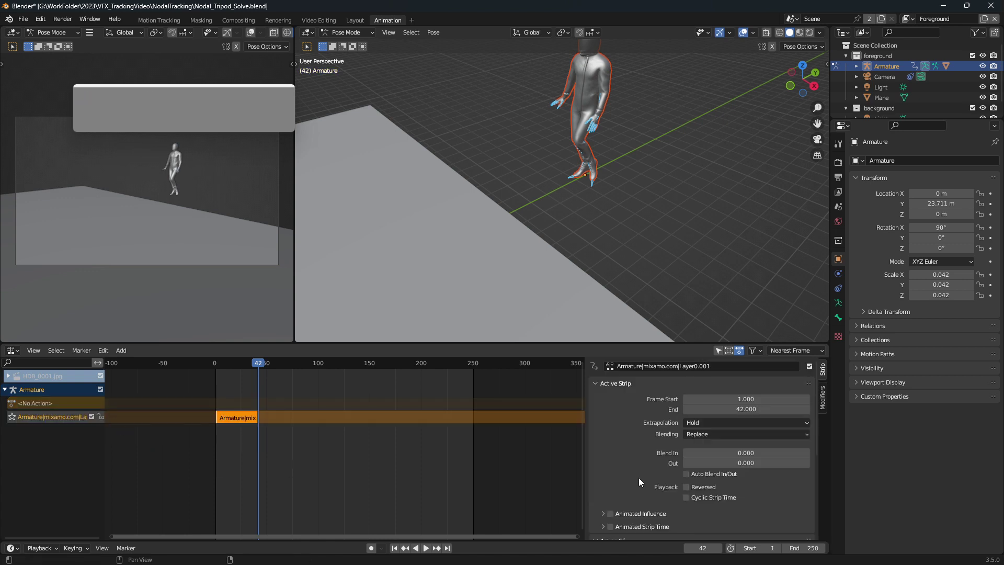
{"action": "scroll", "coordinate": [623, 471], "scroll_direction": "down", "scroll_amount": 6}
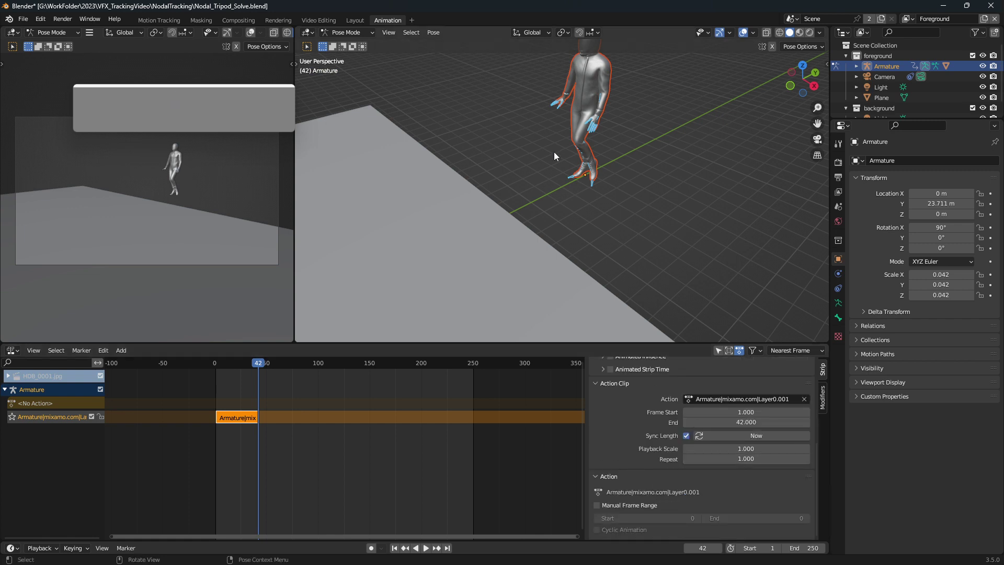
- Set the walk strip's Repeat to 7 so it runs to about frame 288, then scrub to preview
{"action": "left_click", "coordinate": [753, 460]}
{"action": "type", "text": "5"}
{"action": "key", "text": "Return"}
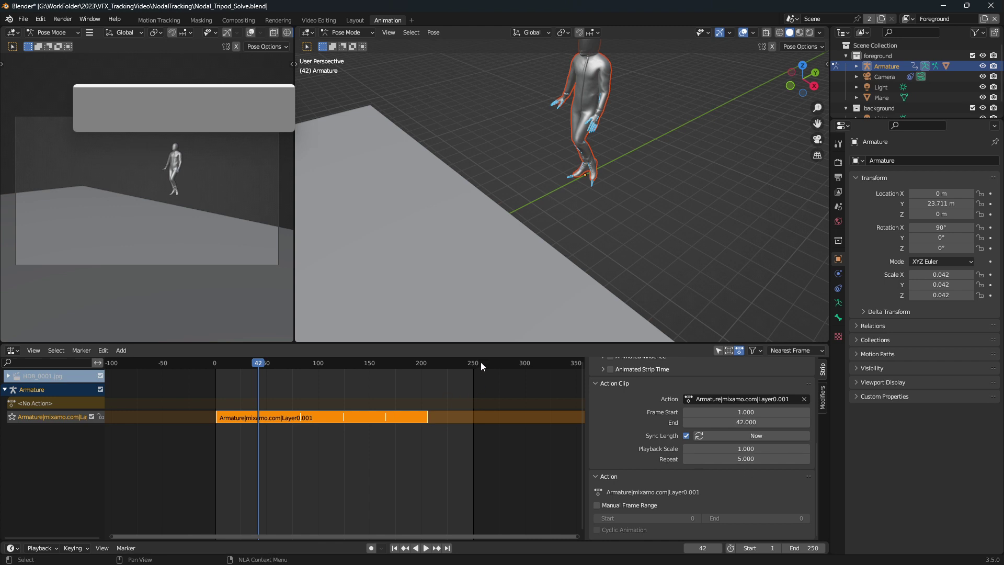
{"action": "left_click", "coordinate": [778, 459]}
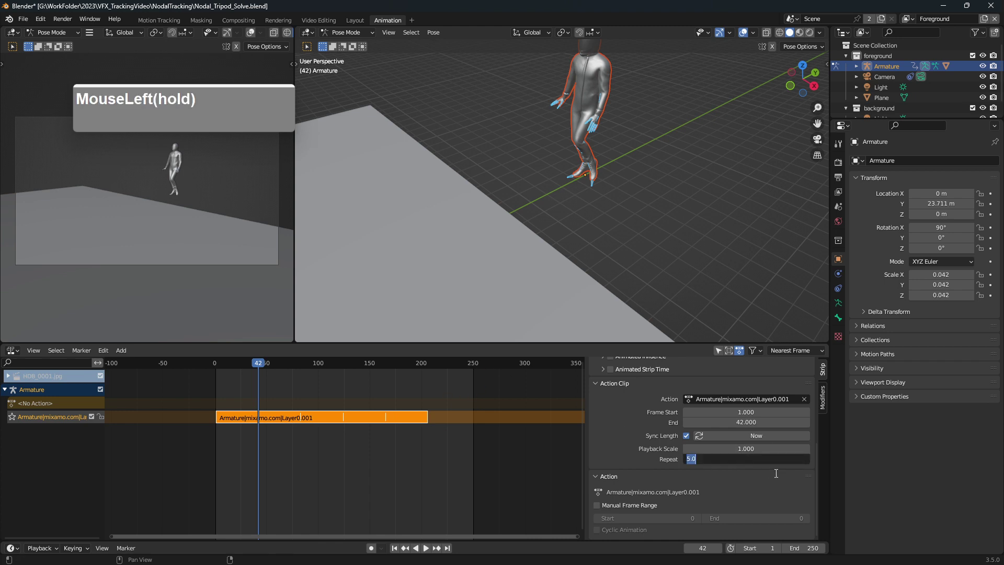
{"action": "key", "text": "Return"}
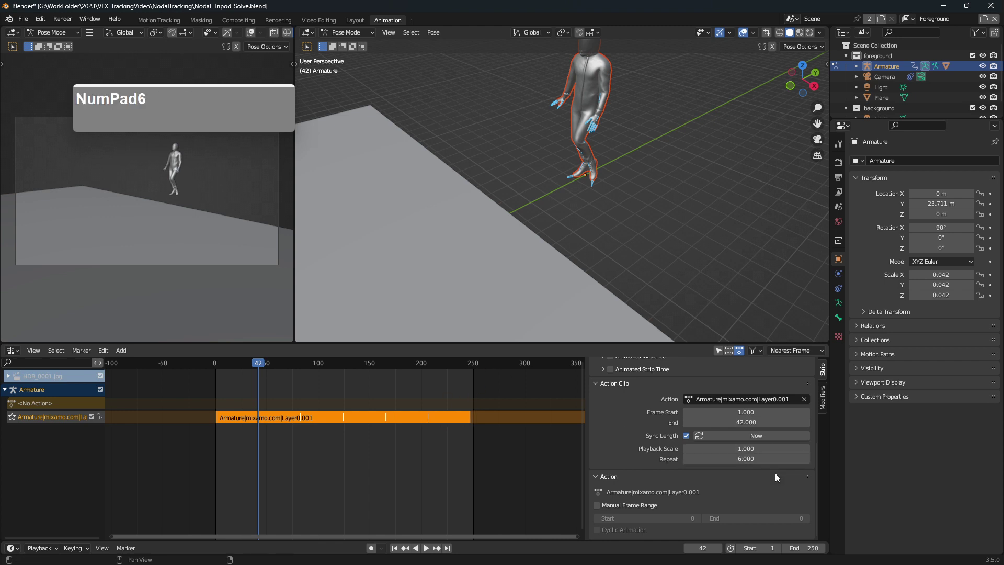
{"action": "left_click", "coordinate": [777, 461]}
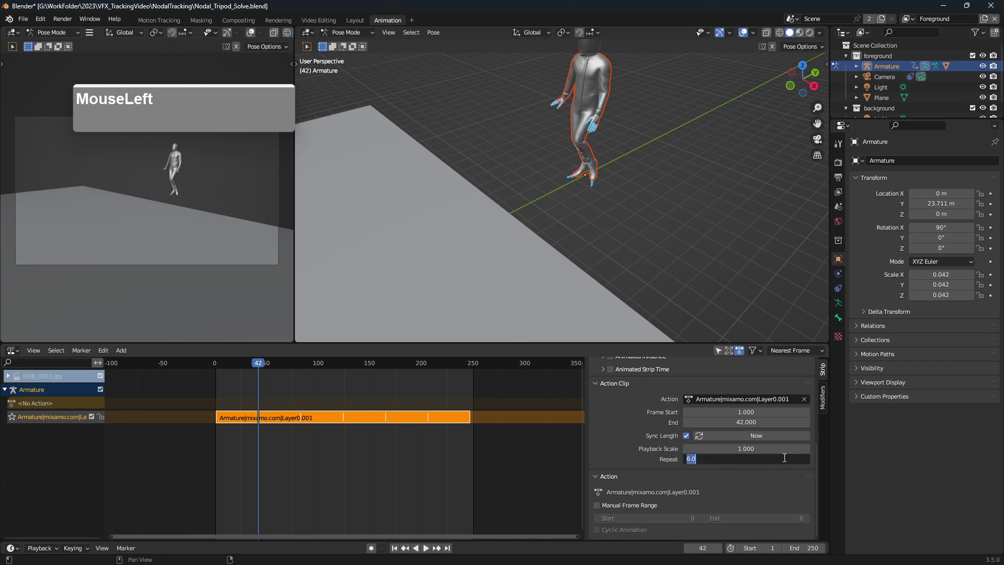
{"action": "key", "text": "Return"}
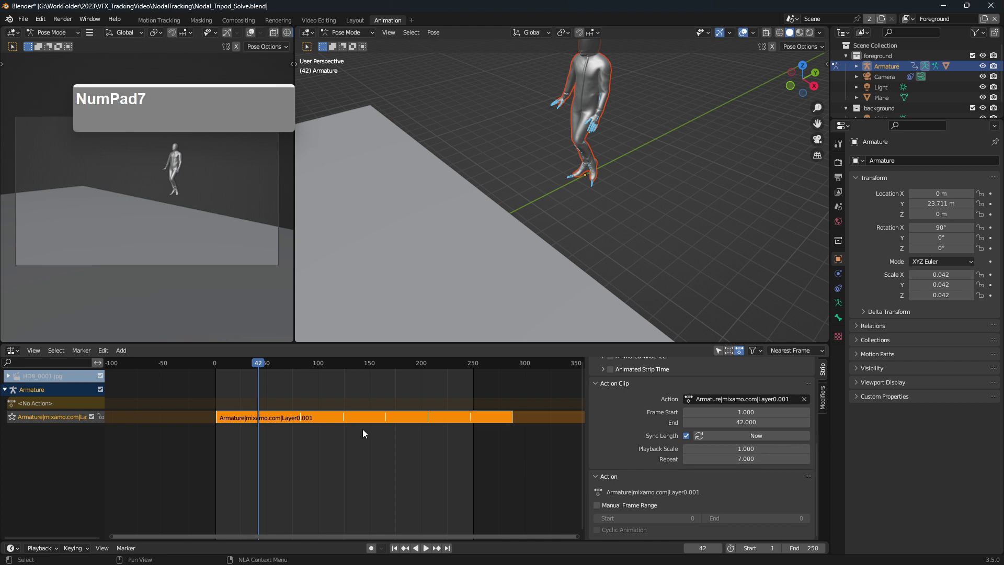
{"action": "left_click_drag", "start_coordinate": [254, 366], "coordinate": [215, 398]}
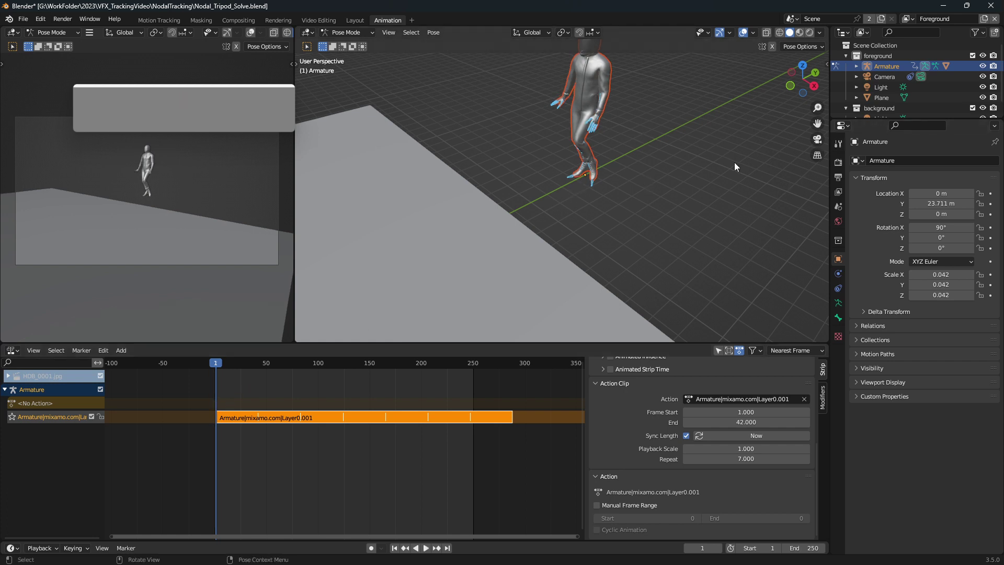
- Enable auto-keying and key the Armature's Location Y at 23.711 m on frame 1
{"action": "left_click", "coordinate": [370, 548]}
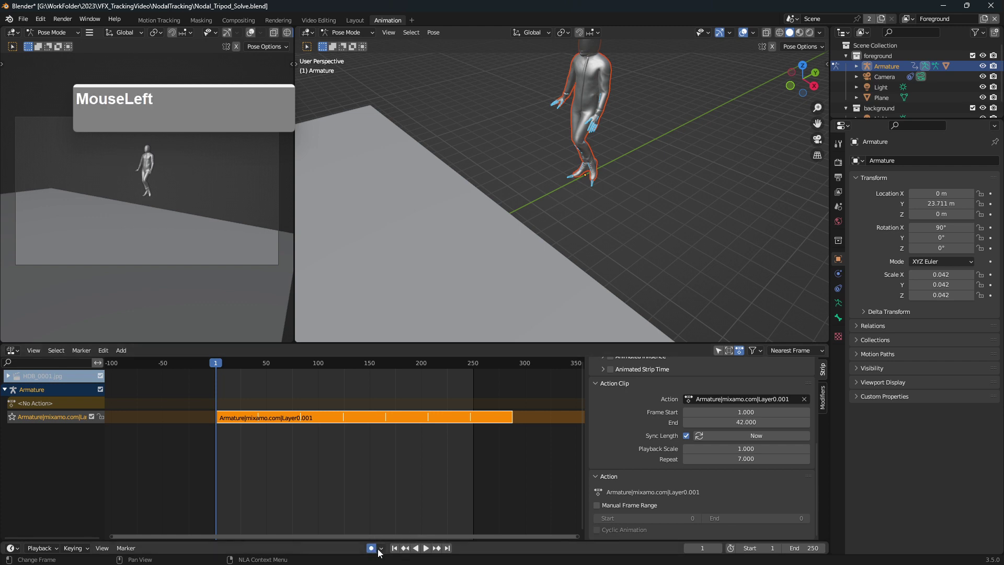
{"action": "left_click", "coordinate": [886, 65]}
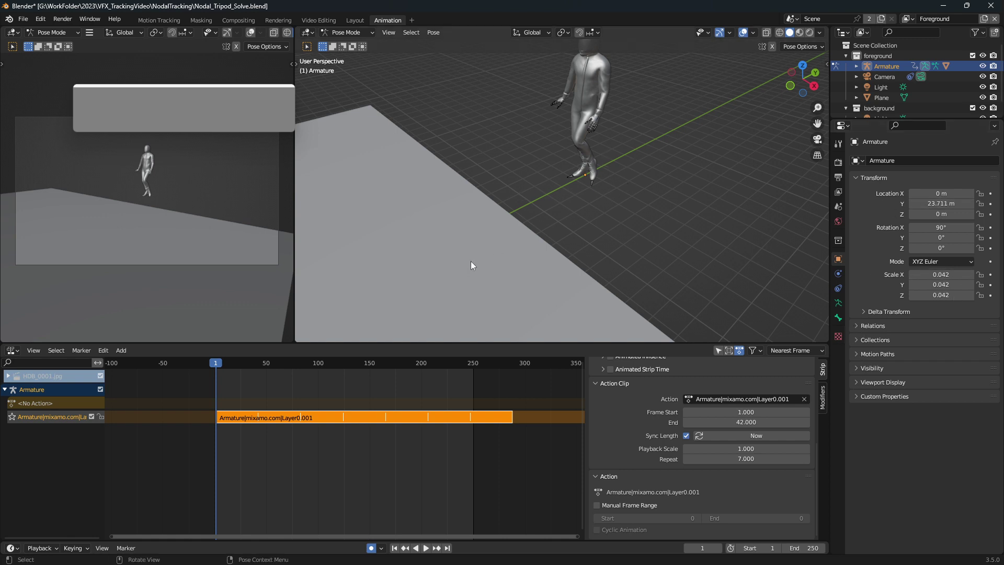
{"action": "left_click", "coordinate": [990, 203]}
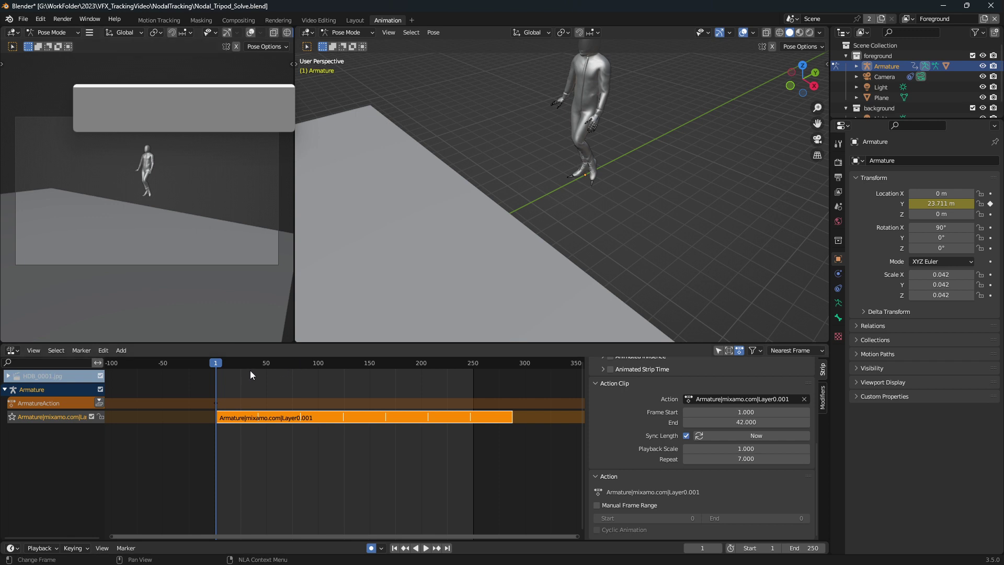
{"action": "mouse_move", "coordinate": [220, 367]}
{"action": "left_mouse_down"}
{"action": "mouse_move", "coordinate": [232, 368]}
{"action": "mouse_move", "coordinate": [209, 381]}
{"action": "left_mouse_up"}
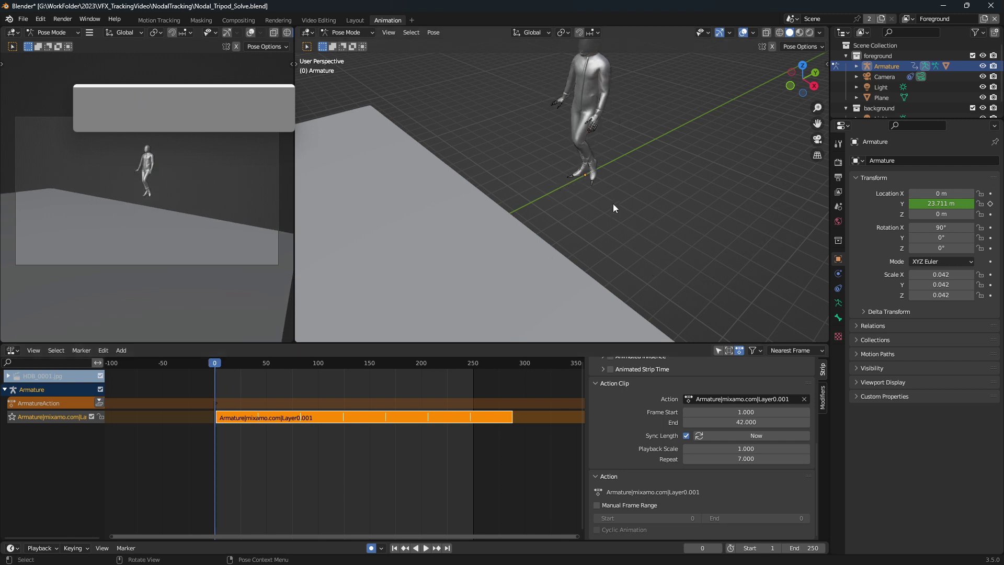
- Place the 3D cursor at the character's foot on the ground line
{"action": "middle_click_drag", "start_coordinate": [613, 203], "coordinate": [354, 249]}
{"action": "scroll", "coordinate": [459, 230], "scroll_direction": "up", "scroll_amount": 3}
{"action": "scroll", "coordinate": [456, 246], "scroll_direction": "up", "scroll_amount": 2}
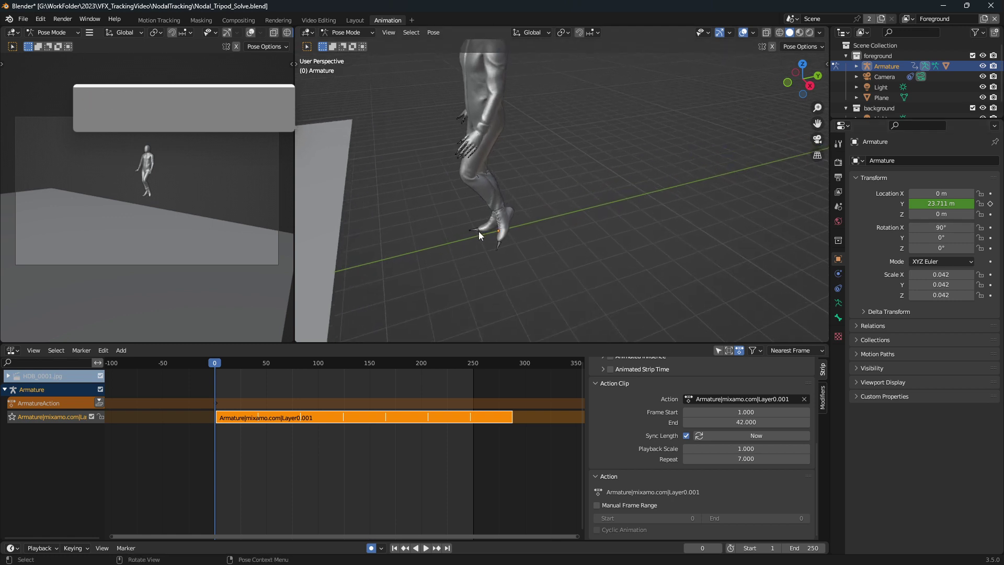
{"action": "key", "text": "shift"}
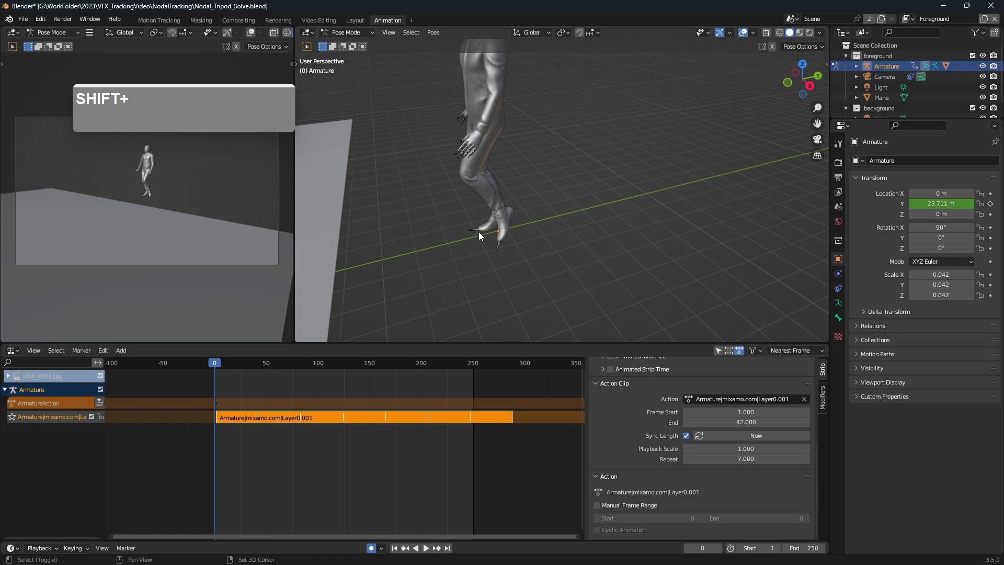
{"action": "right_click", "coordinate": [479, 230], "text": "shift"}
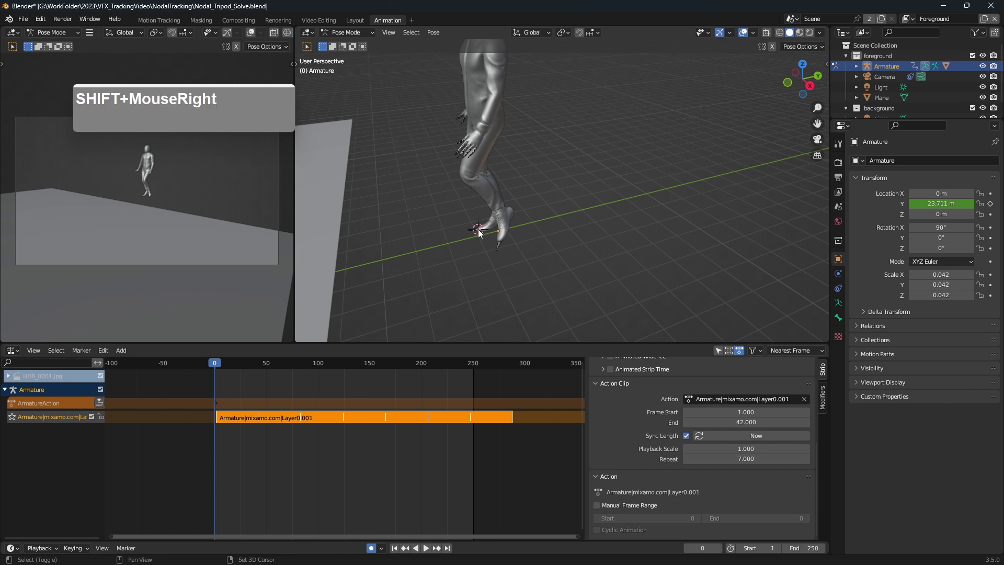
- Play and scrub the timeline to check the character walking in place
{"action": "mouse_move", "coordinate": [588, 292]}
{"action": "middle_mouse_down"}
{"action": "mouse_move", "coordinate": [541, 283]}
{"action": "mouse_move", "coordinate": [561, 284]}
{"action": "mouse_move", "coordinate": [587, 259]}
{"action": "mouse_move", "coordinate": [587, 273]}
{"action": "middle_mouse_up"}
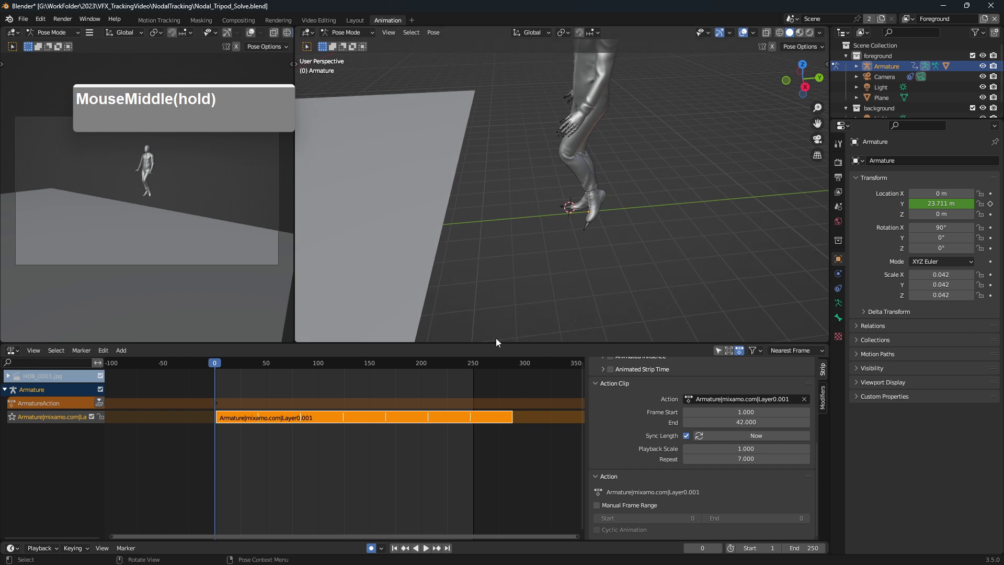
{"action": "key", "text": "space"}
{"action": "left_click", "coordinate": [213, 364]}
{"action": "left_click_drag", "start_coordinate": [213, 363], "coordinate": [231, 381]}
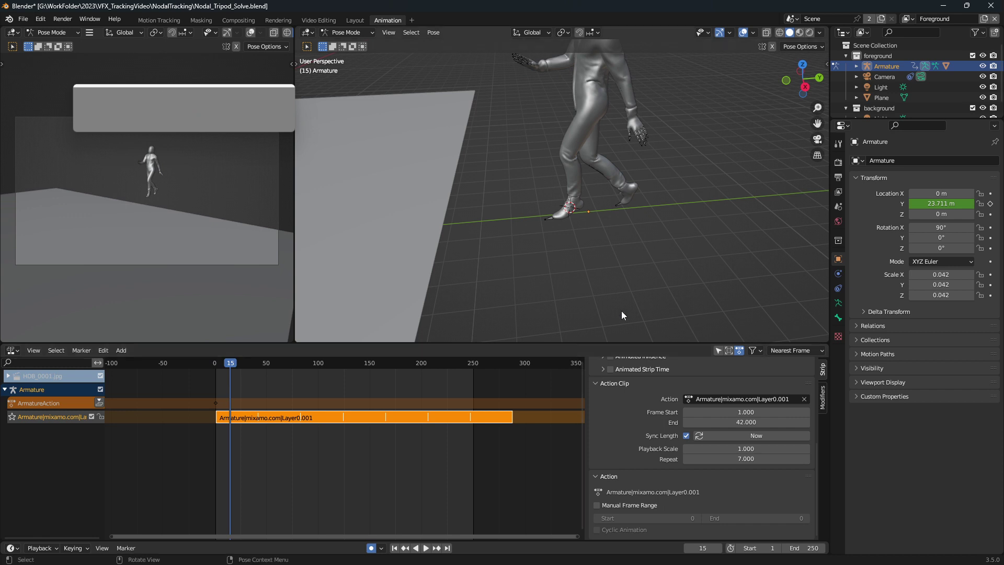
- Select the Armature, activate the Move tool, and try moving it along Y
{"action": "left_click", "coordinate": [886, 64]}
{"action": "key", "text": "t"}
{"action": "left_click", "coordinate": [309, 104]}
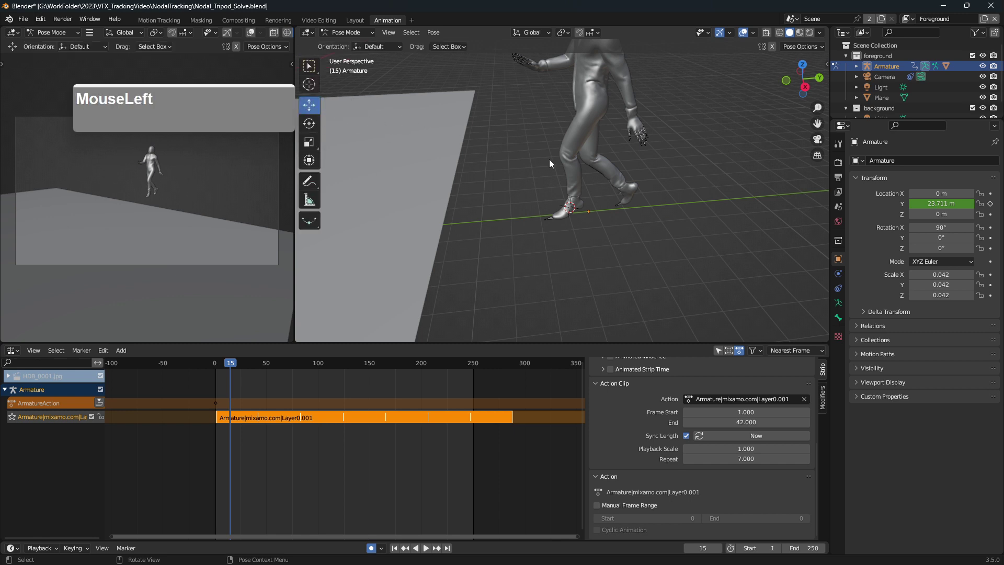
{"action": "scroll", "coordinate": [580, 141], "scroll_direction": "down", "scroll_amount": 4}
{"action": "scroll", "coordinate": [588, 132], "scroll_direction": "up", "scroll_amount": 1}
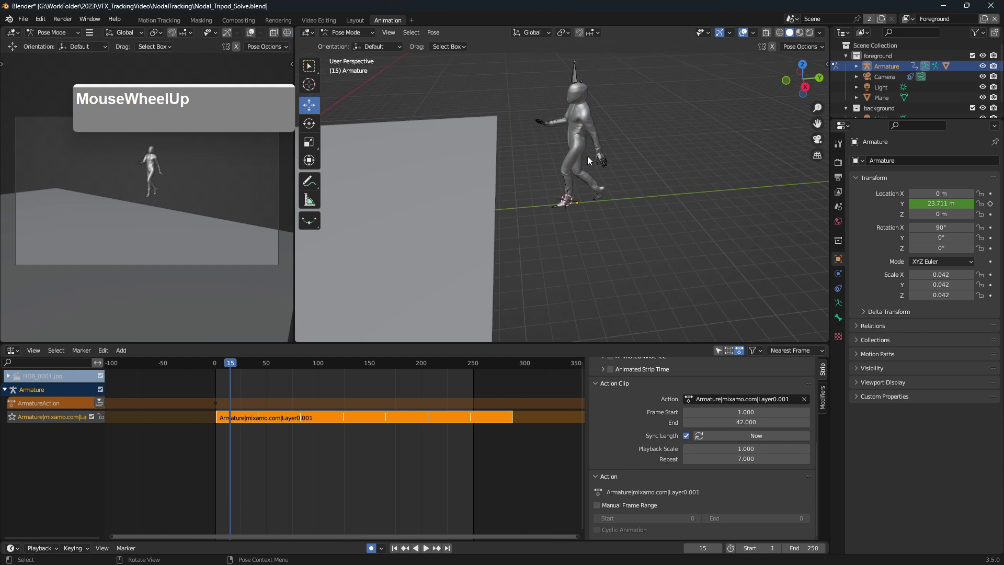
{"action": "scroll", "coordinate": [539, 167], "scroll_direction": "down", "scroll_amount": 6}
{"action": "scroll", "coordinate": [537, 188], "scroll_direction": "up", "scroll_amount": 4}
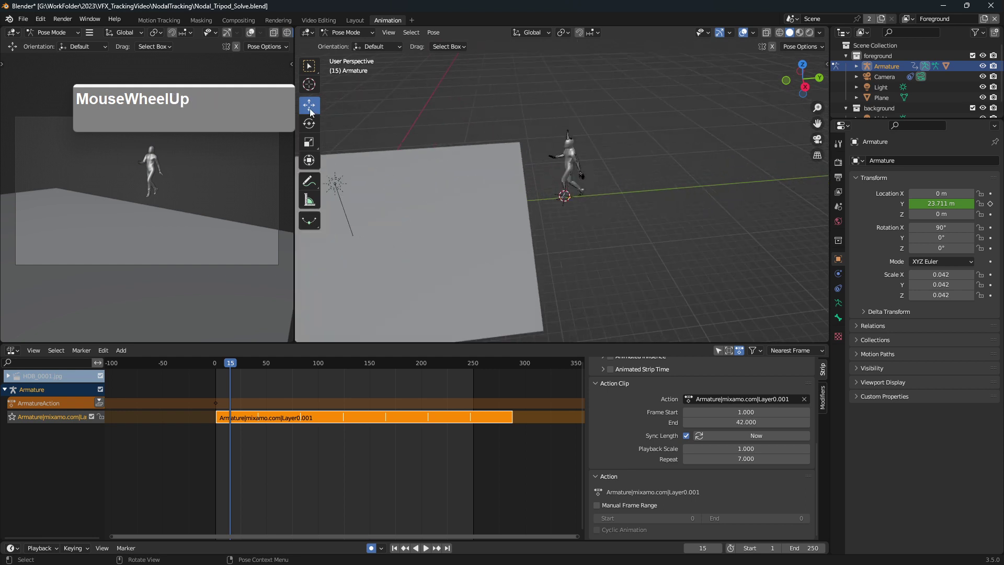
{"action": "scroll", "coordinate": [549, 163], "scroll_direction": "up", "scroll_amount": 5}
{"action": "scroll", "coordinate": [576, 84], "scroll_direction": "down", "scroll_amount": 1}
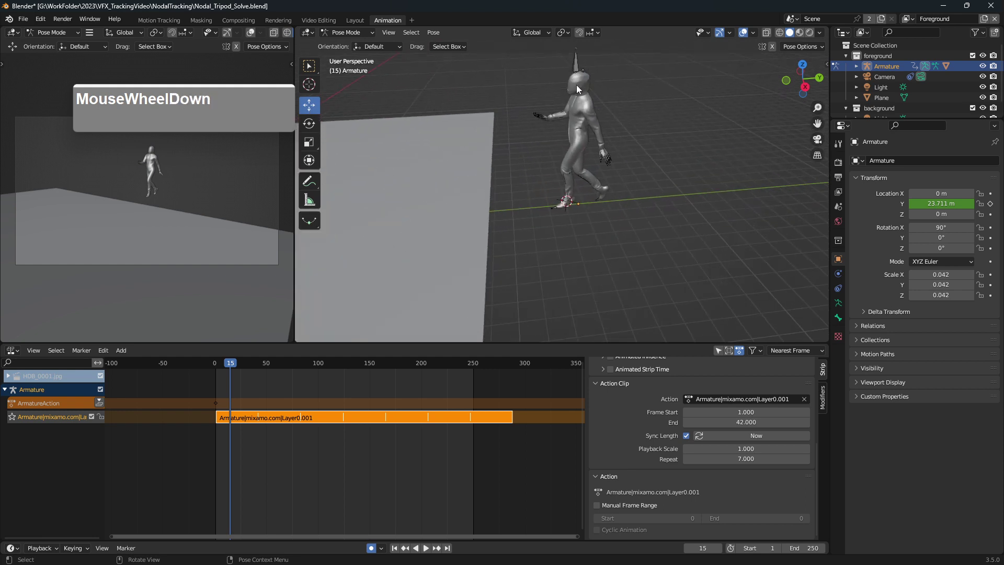
{"action": "left_click", "coordinate": [867, 66]}
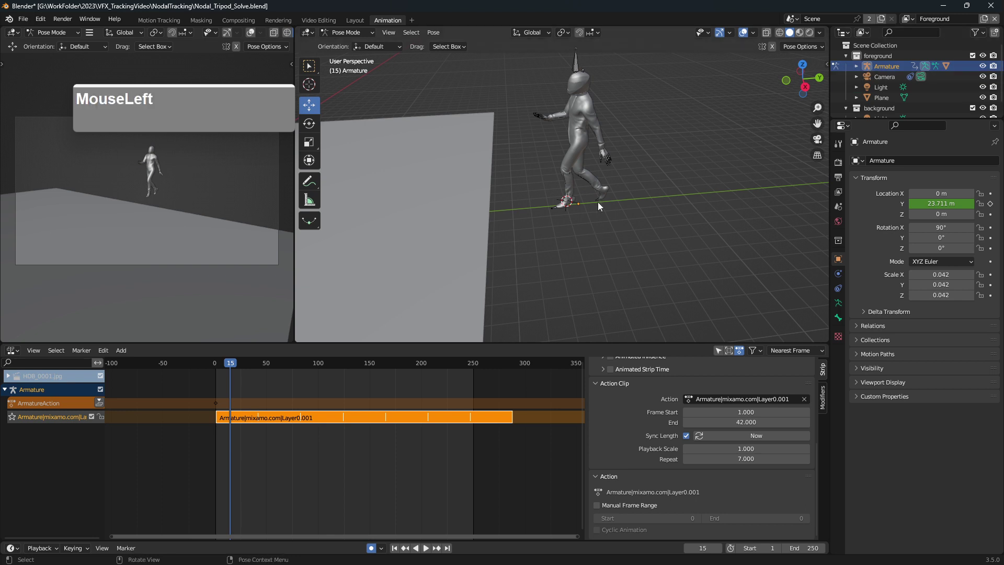
{"action": "key", "text": "g"}
{"action": "key", "text": "y"}
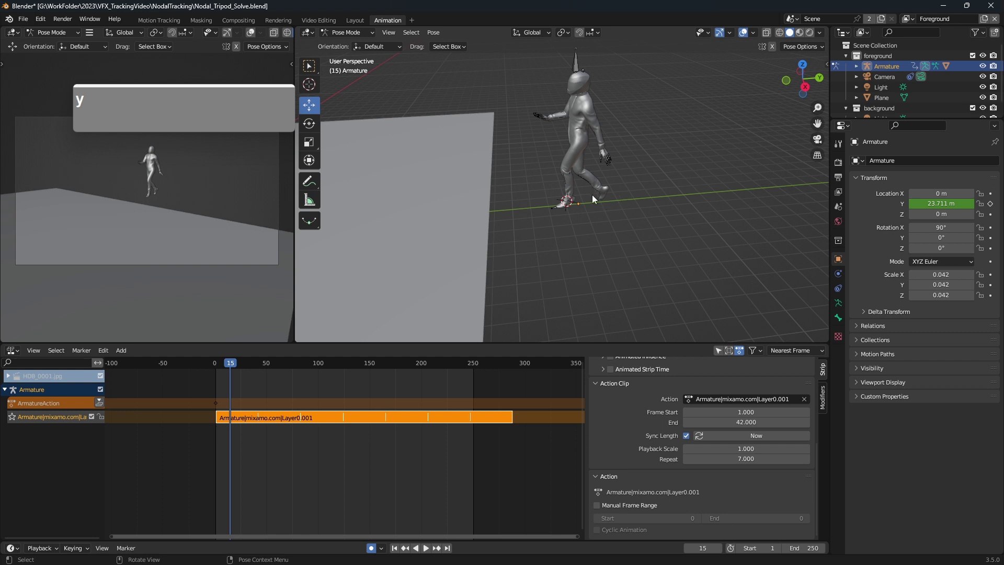
{"action": "left_click", "coordinate": [889, 65]}
{"action": "key", "text": "y"}
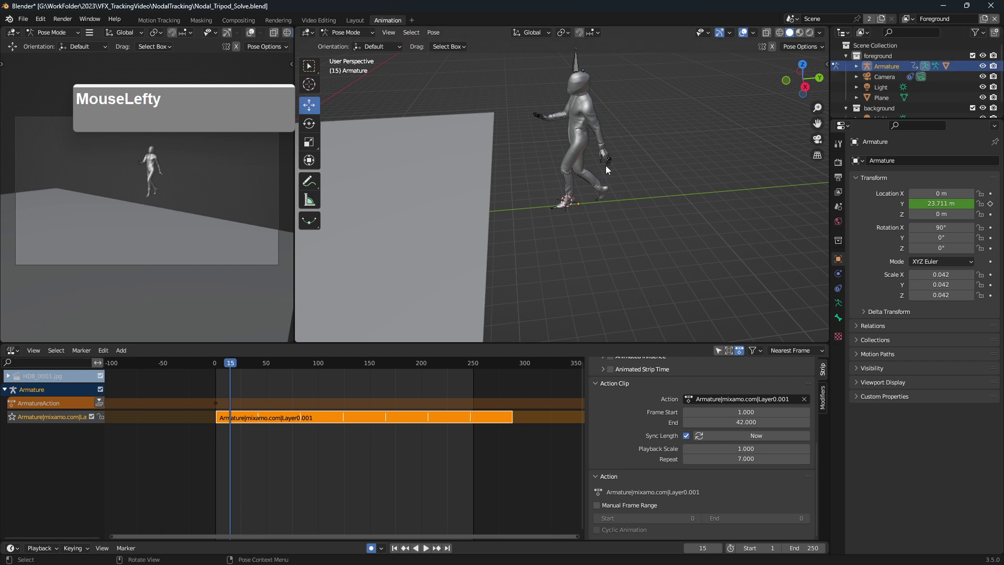
- In Object Mode, move the armature along Y to 21.783 m at frame 15
{"action": "left_click", "coordinate": [341, 35]}
{"action": "left_click", "coordinate": [350, 44]}
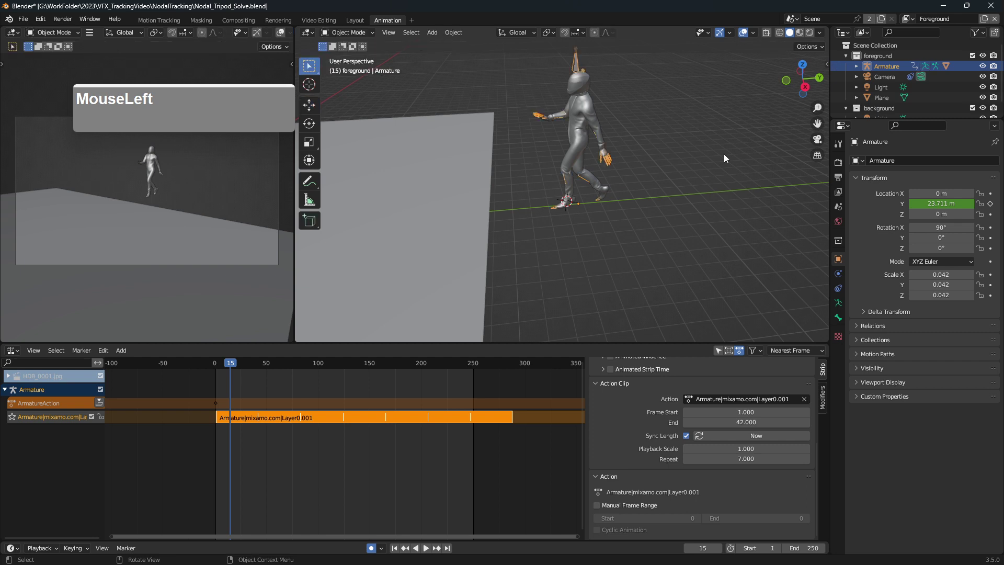
{"action": "left_click", "coordinate": [309, 104]}
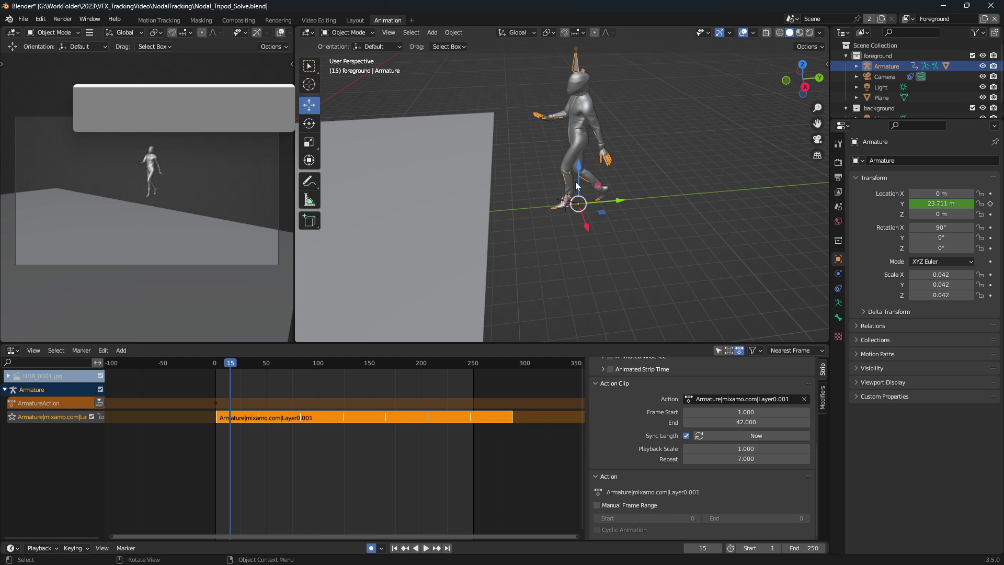
{"action": "scroll", "coordinate": [607, 182], "scroll_direction": "up", "scroll_amount": 1}
{"action": "scroll", "coordinate": [611, 185], "scroll_direction": "down", "scroll_amount": 1}
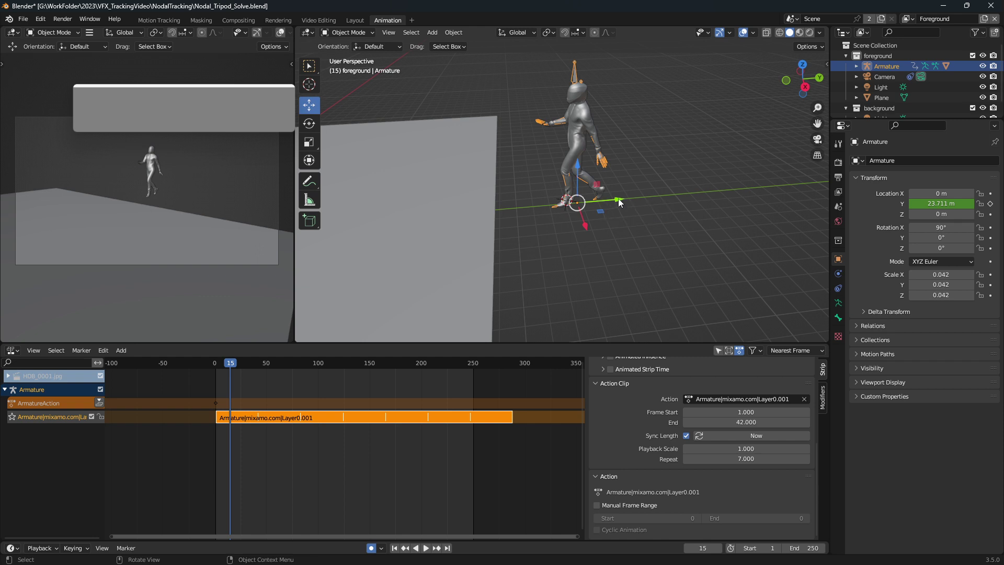
{"action": "left_click_drag", "start_coordinate": [618, 198], "coordinate": [576, 218]}
{"action": "scroll", "coordinate": [585, 218], "scroll_direction": "up", "scroll_amount": 5}
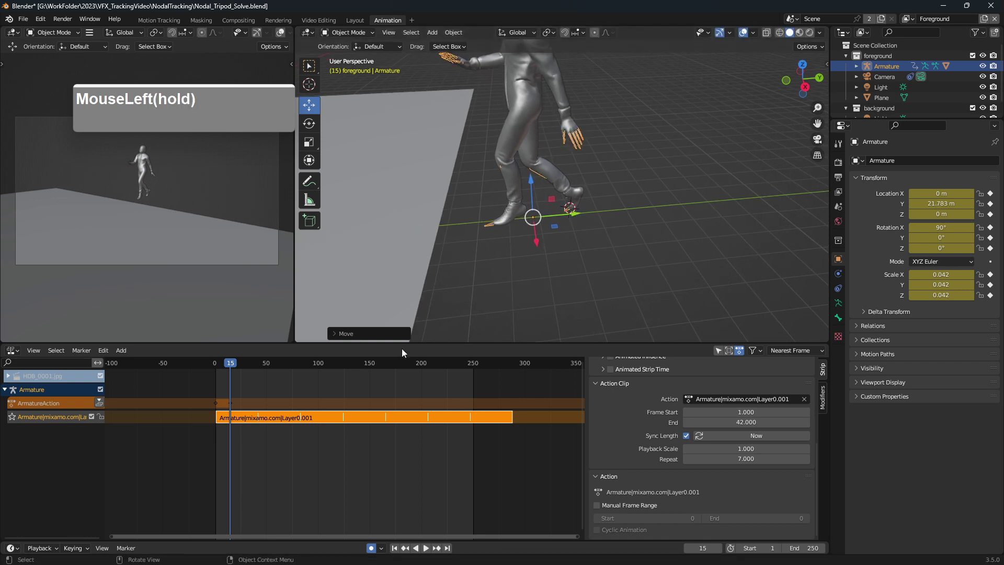
{"action": "mouse_move", "coordinate": [231, 363]}
{"action": "left_mouse_down"}
{"action": "mouse_move", "coordinate": [211, 365]}
{"action": "mouse_move", "coordinate": [232, 372]}
{"action": "mouse_move", "coordinate": [215, 374]}
{"action": "mouse_move", "coordinate": [223, 379]}
{"action": "left_mouse_up"}
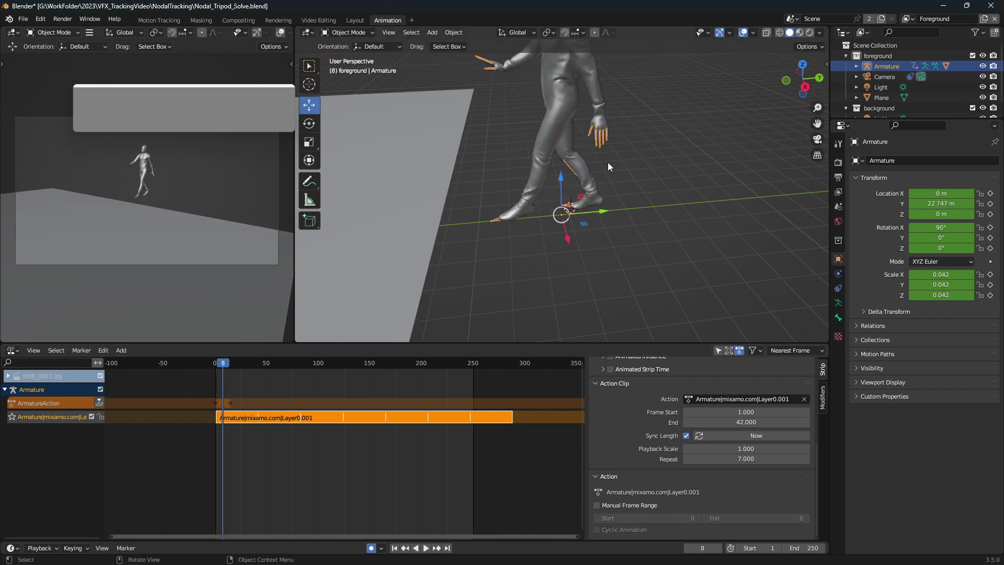
- Turn the timeline area into the Graph Editor and select the armature's Y Location curve
{"action": "left_click", "coordinate": [10, 350]}
{"action": "left_click", "coordinate": [149, 403]}
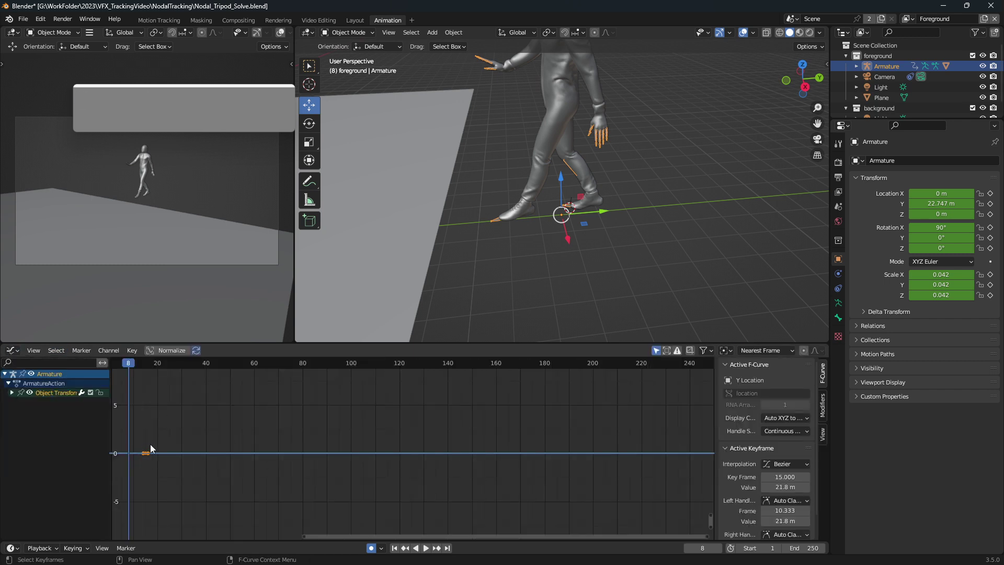
{"action": "left_click", "coordinate": [11, 393]}
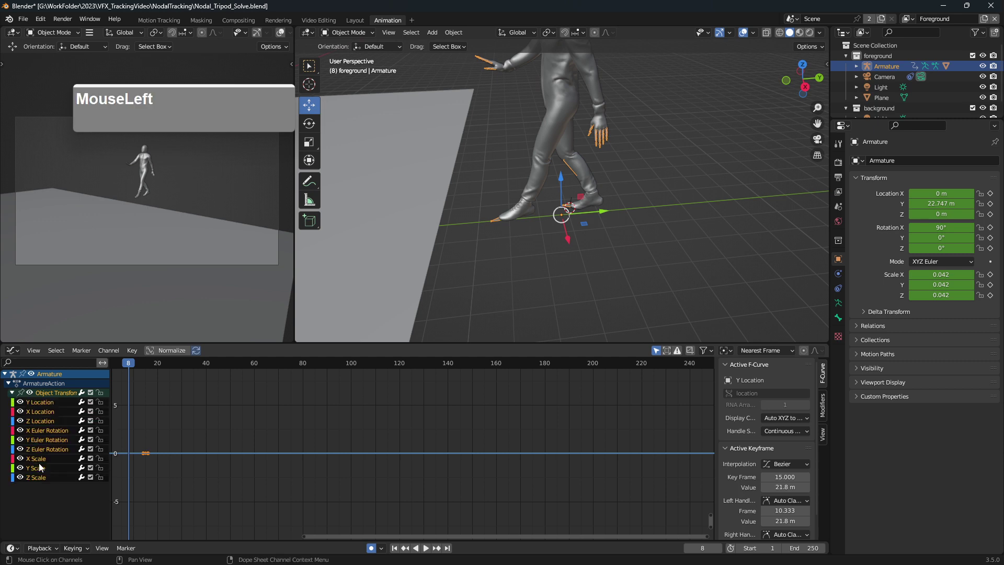
{"action": "left_click", "coordinate": [42, 401]}
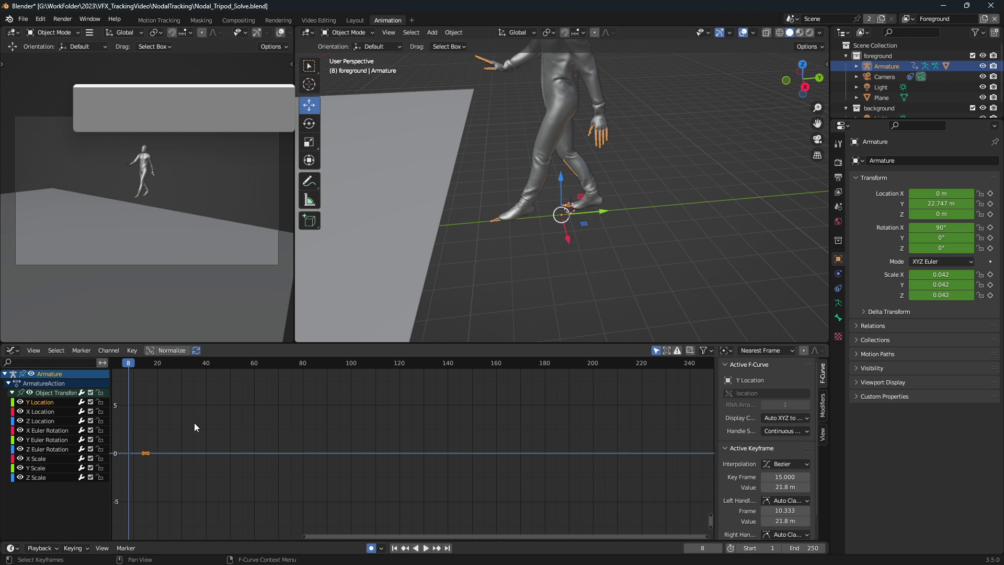
- Fit and rescale the graph, then box-select all Y Location keyframes
{"action": "key", "text": "f"}
{"action": "key", "text": "Home"}
{"action": "scroll", "coordinate": [405, 448], "scroll_direction": "down", "scroll_amount": 4}
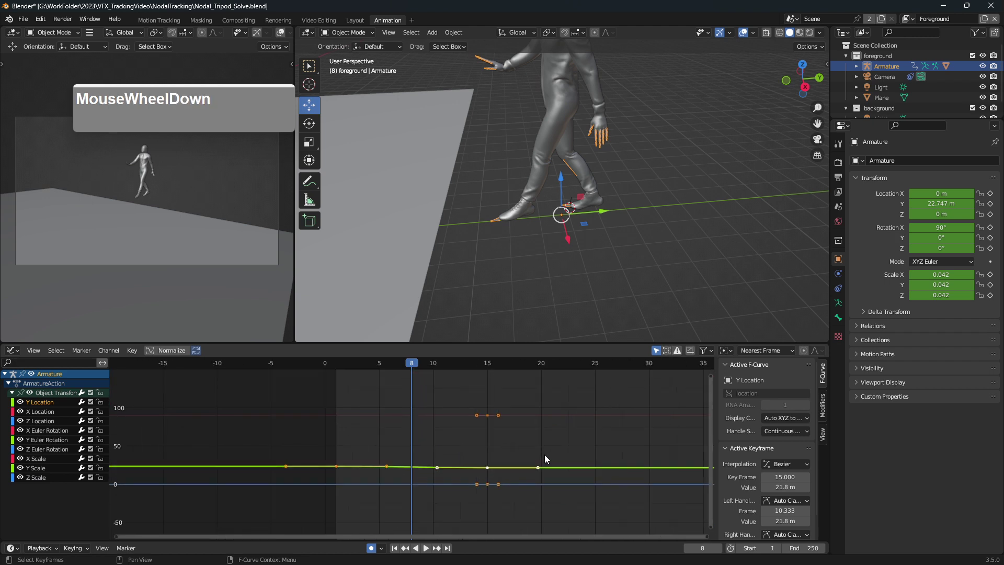
{"action": "middle_click_drag", "start_coordinate": [525, 449], "coordinate": [453, 449], "text": "ctrl"}
{"action": "scroll", "coordinate": [431, 446], "scroll_direction": "up", "scroll_amount": 2}
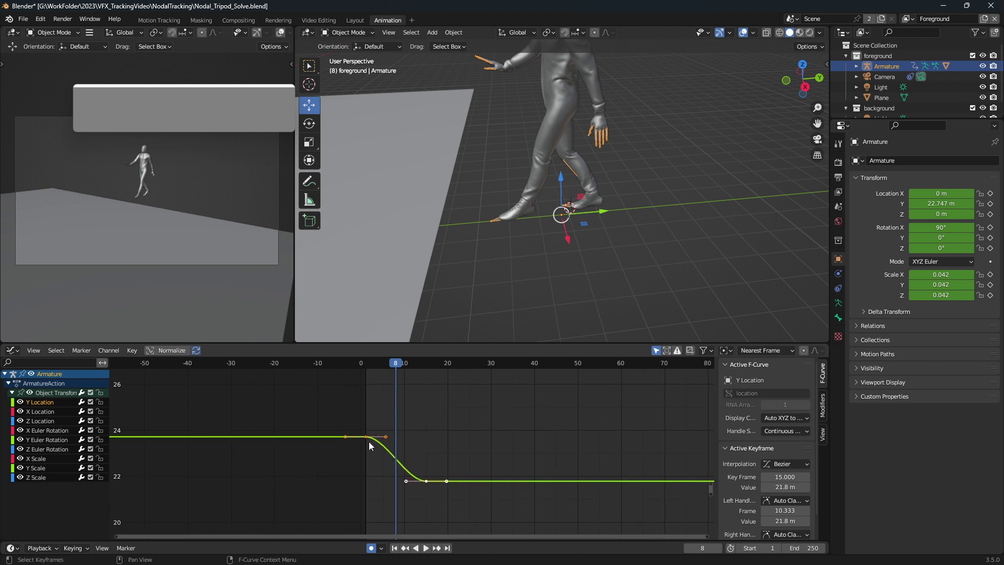
{"action": "left_click_drag", "start_coordinate": [351, 409], "coordinate": [434, 498]}
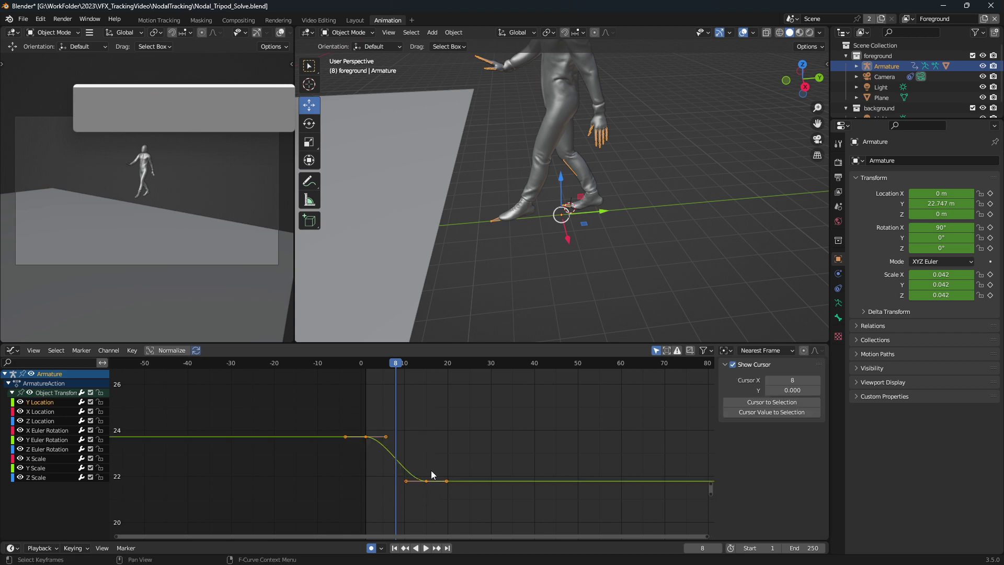
- Set the selected Y Location keyframes' handles to Vector
{"action": "key", "text": "v"}
{"action": "left_click", "coordinate": [406, 478]}
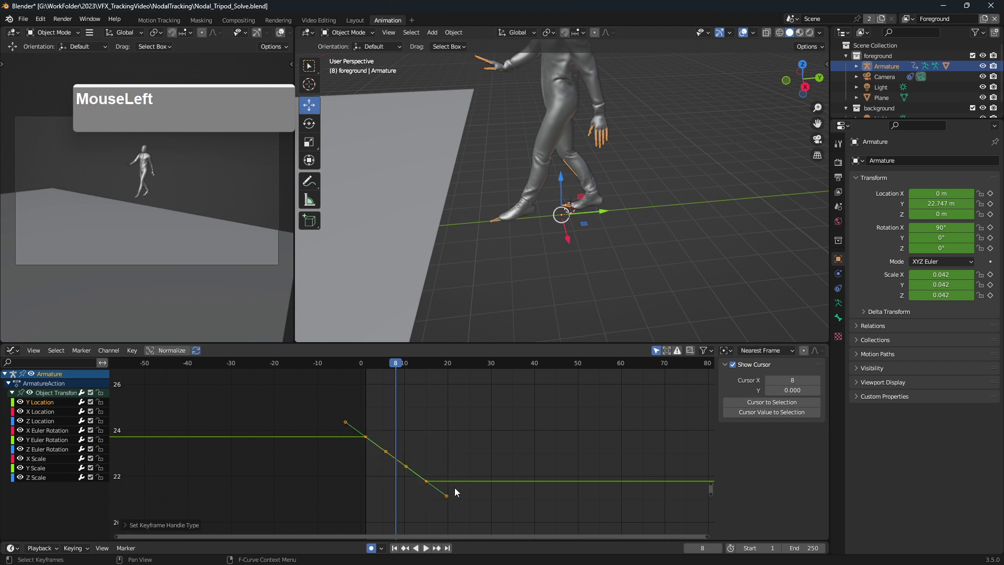
{"action": "scroll", "coordinate": [481, 481], "scroll_direction": "down", "scroll_amount": 5}
{"action": "scroll", "coordinate": [499, 475], "scroll_direction": "down", "scroll_amount": 4}
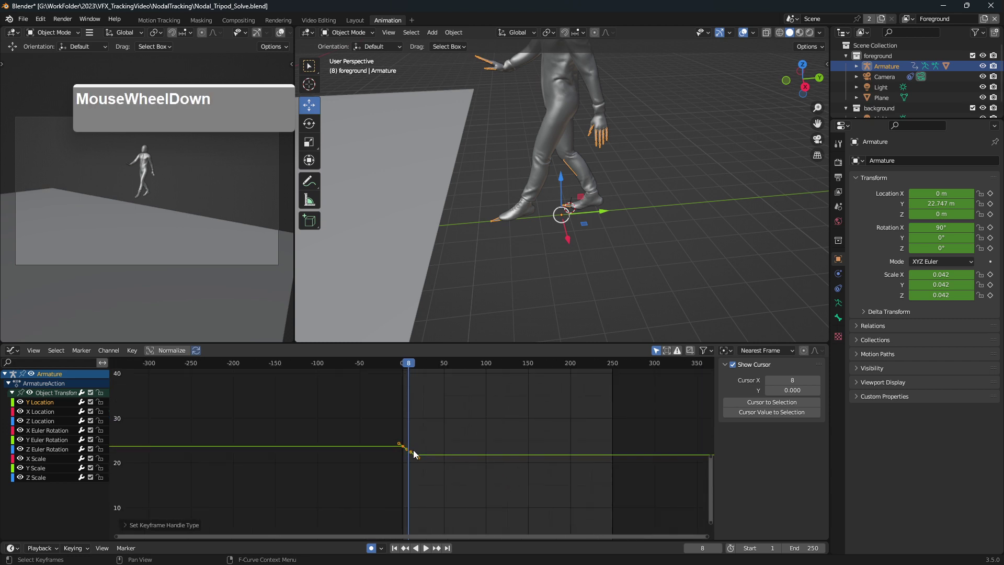
{"action": "scroll", "coordinate": [481, 484], "scroll_direction": "up", "scroll_amount": 3}
{"action": "scroll", "coordinate": [481, 480], "scroll_direction": "down", "scroll_amount": 4}
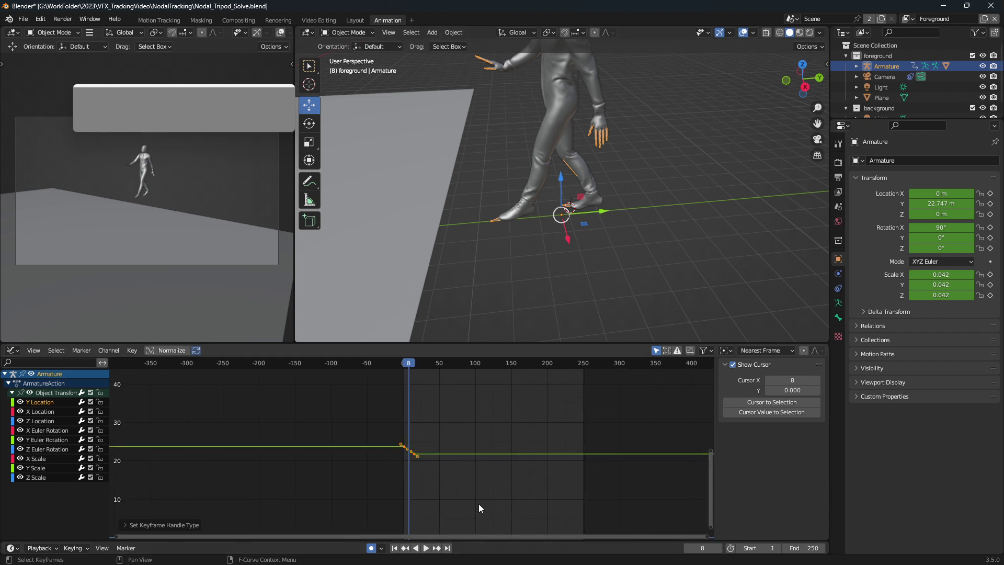
{"action": "scroll", "coordinate": [478, 494], "scroll_direction": "up", "scroll_amount": 3}
{"action": "scroll", "coordinate": [544, 491], "scroll_direction": "down", "scroll_amount": 1}
{"action": "scroll", "coordinate": [543, 491], "scroll_direction": "down", "scroll_amount": 2}
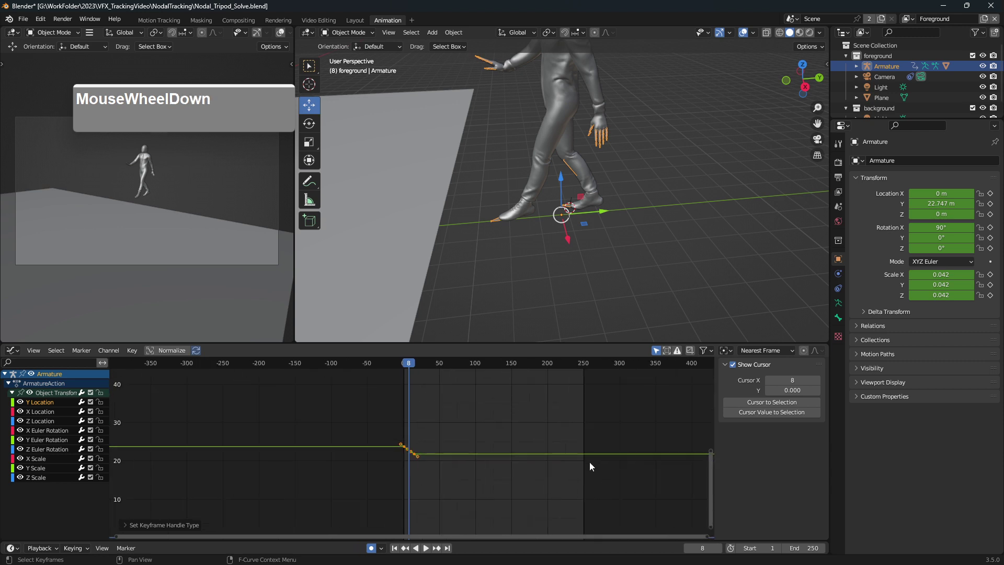
{"action": "scroll", "coordinate": [565, 483], "scroll_direction": "down", "scroll_amount": 1}
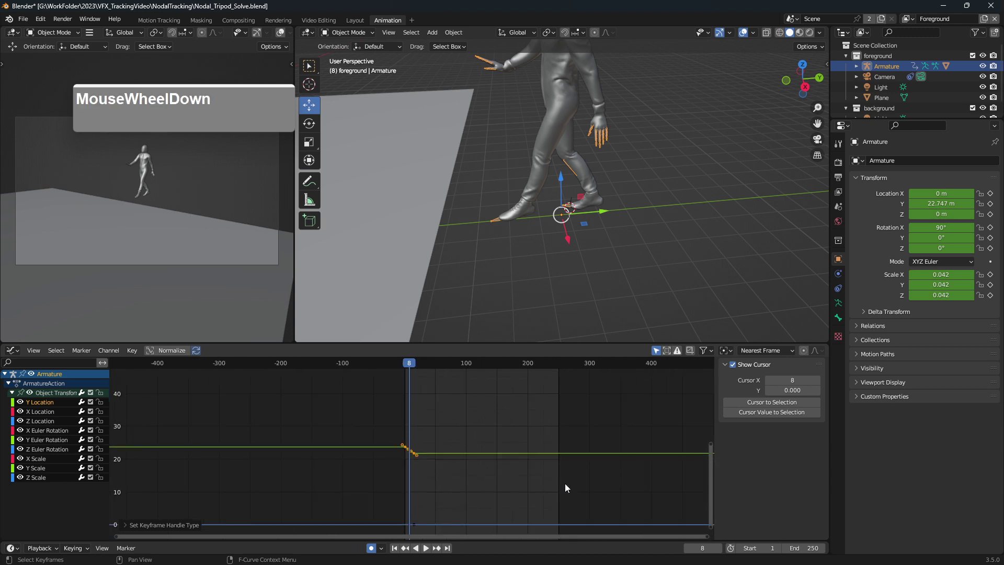
- Move the playhead to the last frame, 250
{"action": "middle_click_drag", "start_coordinate": [563, 488], "coordinate": [442, 391], "text": "shift"}
{"action": "scroll", "coordinate": [545, 448], "scroll_direction": "up", "scroll_amount": 2}
{"action": "left_click_drag", "start_coordinate": [399, 363], "coordinate": [603, 397]}
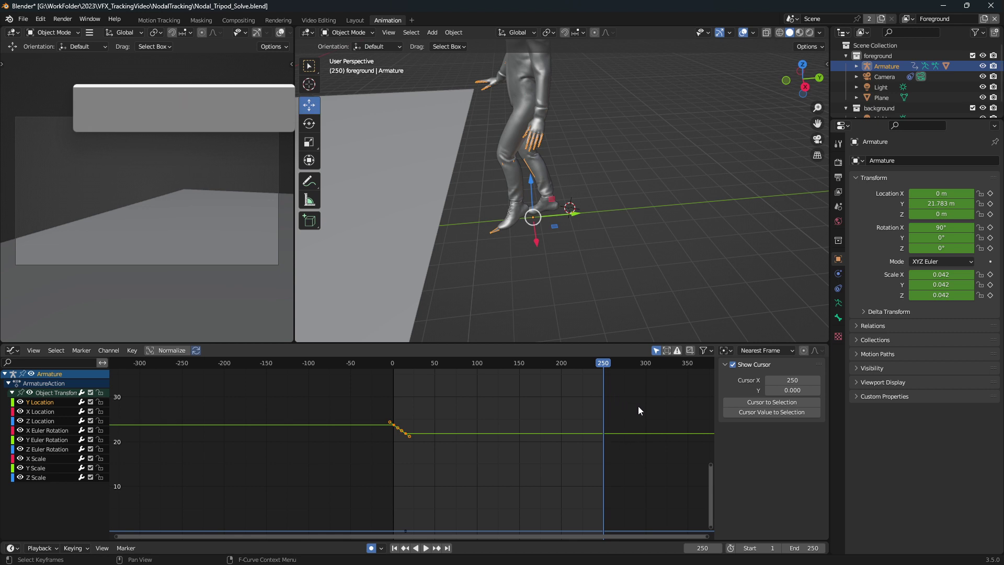
- Key the armature's Y location at frame 250 and give all keys Vector handles
{"action": "left_click", "coordinate": [989, 205]}
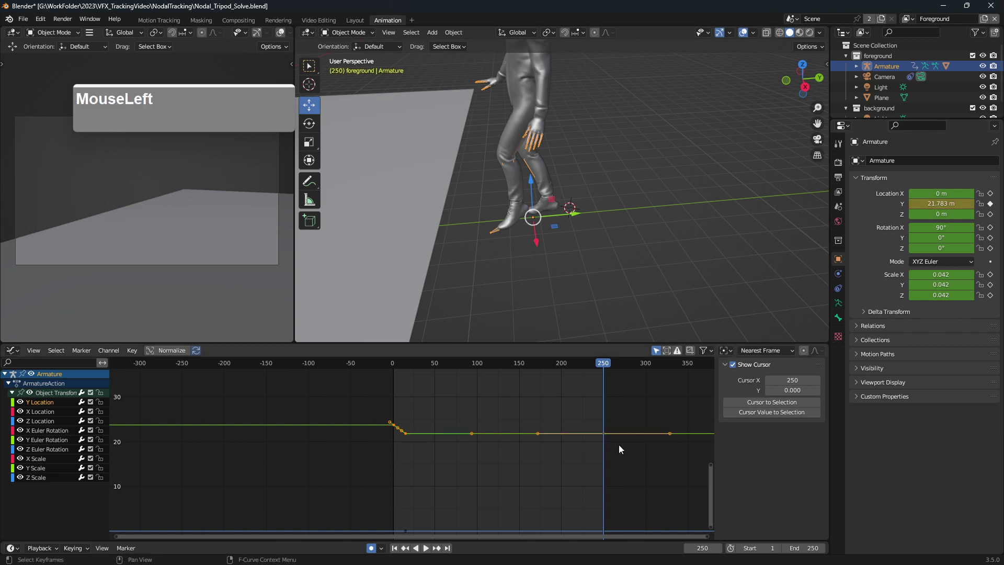
{"action": "left_click_drag", "start_coordinate": [587, 416], "coordinate": [613, 436]}
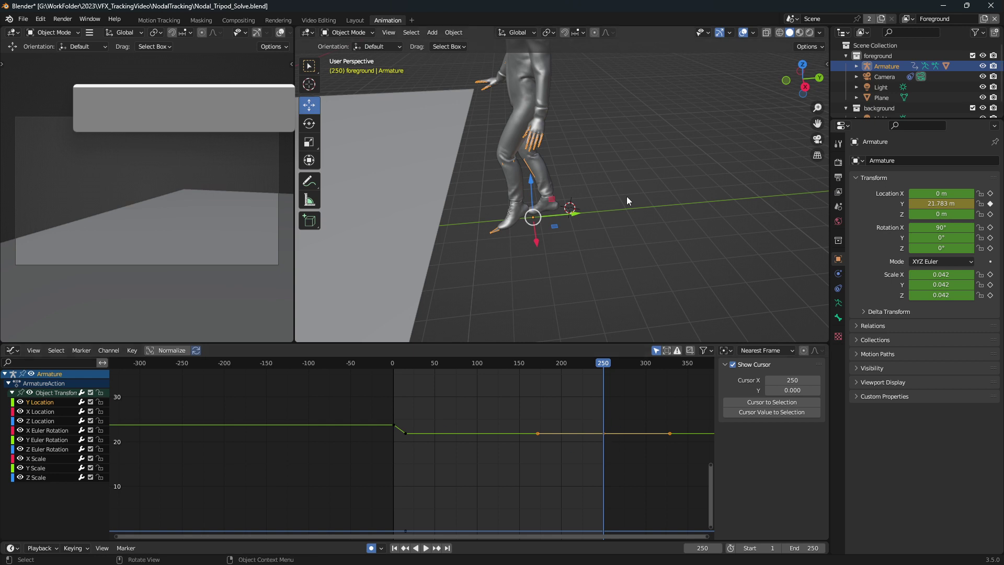
{"action": "key", "text": "v"}
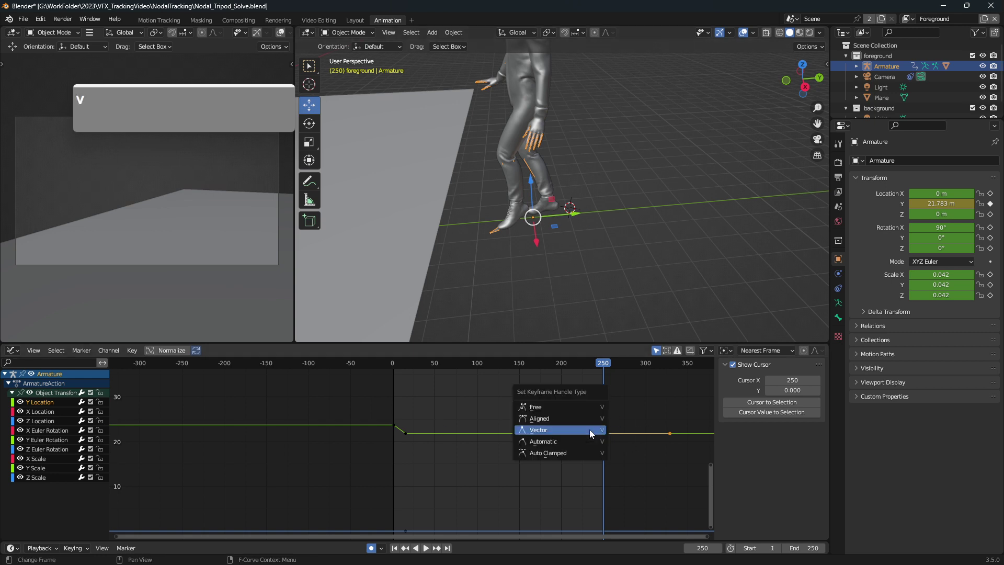
{"action": "left_click", "coordinate": [569, 429]}
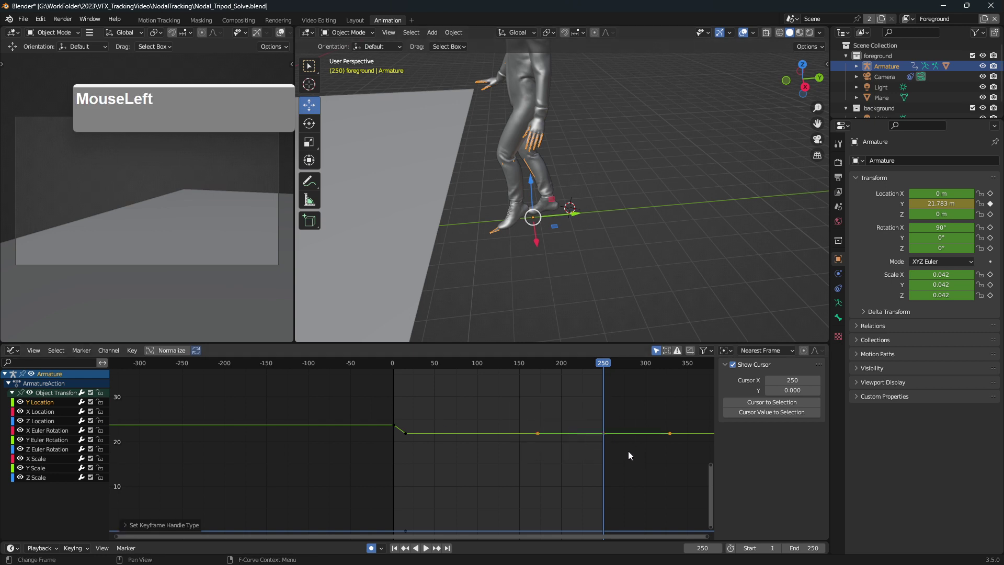
- Lower the frame-250 key along the value axis to -8.2276 m, then scrub to frame 202
{"action": "left_click_drag", "start_coordinate": [663, 462], "coordinate": [610, 434]}
{"action": "scroll", "coordinate": [620, 455], "scroll_direction": "down", "scroll_amount": 2}
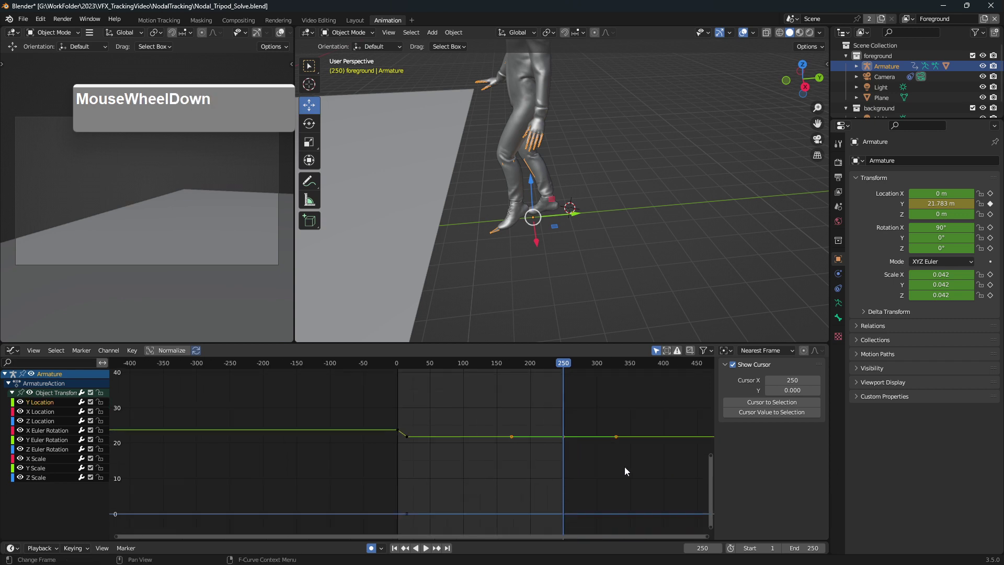
{"action": "middle_click_drag", "start_coordinate": [624, 466], "coordinate": [584, 449]}
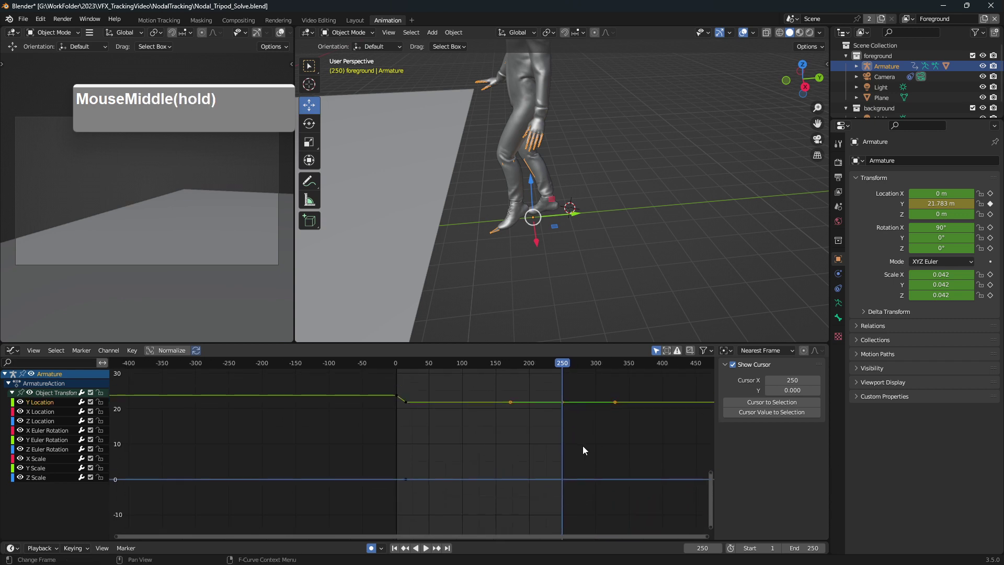
{"action": "key", "text": "g"}
{"action": "key", "text": "y"}
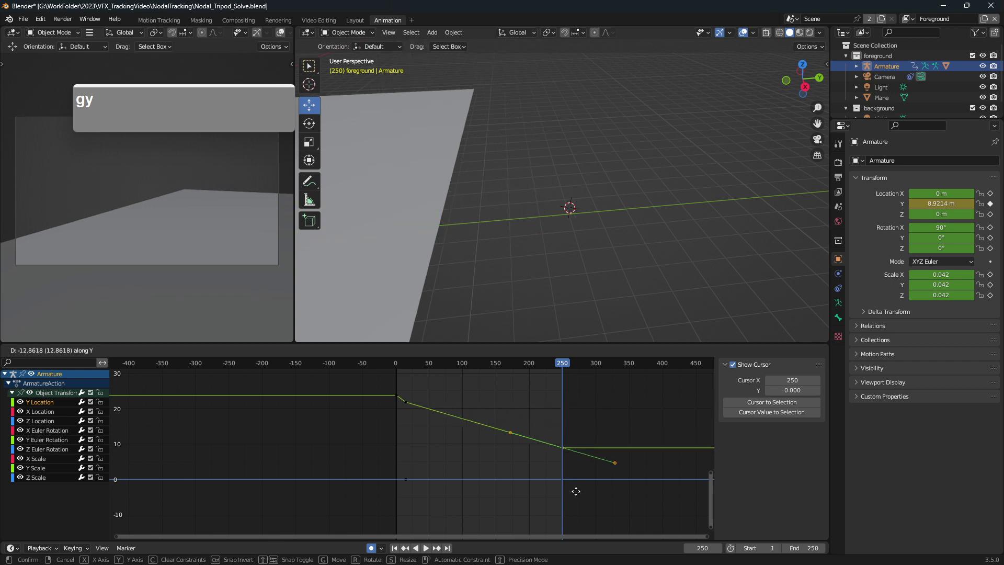
{"action": "left_click", "coordinate": [545, 369]}
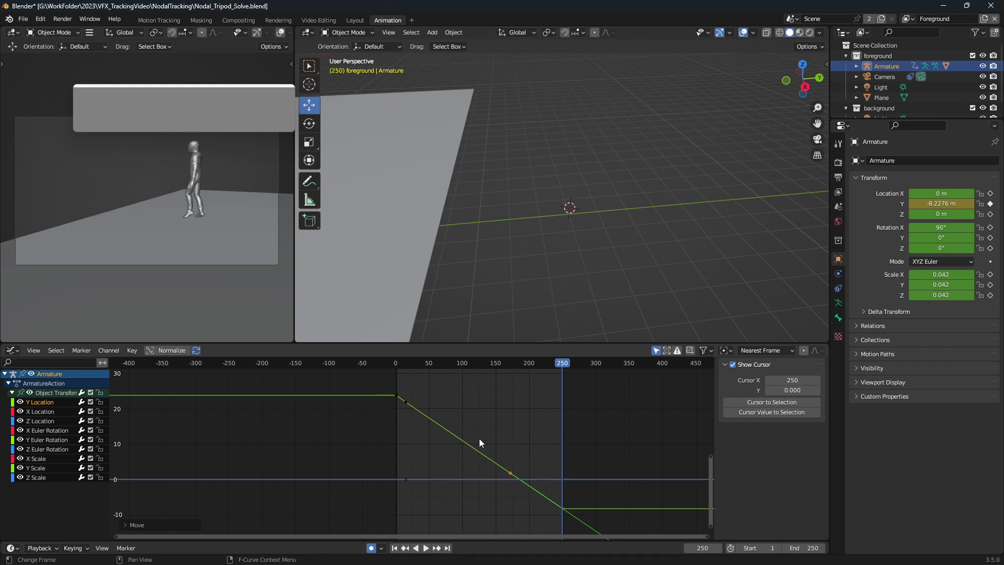
{"action": "scroll", "coordinate": [517, 234], "scroll_direction": "down", "scroll_amount": 8}
{"action": "scroll", "coordinate": [530, 243], "scroll_direction": "up", "scroll_amount": 2}
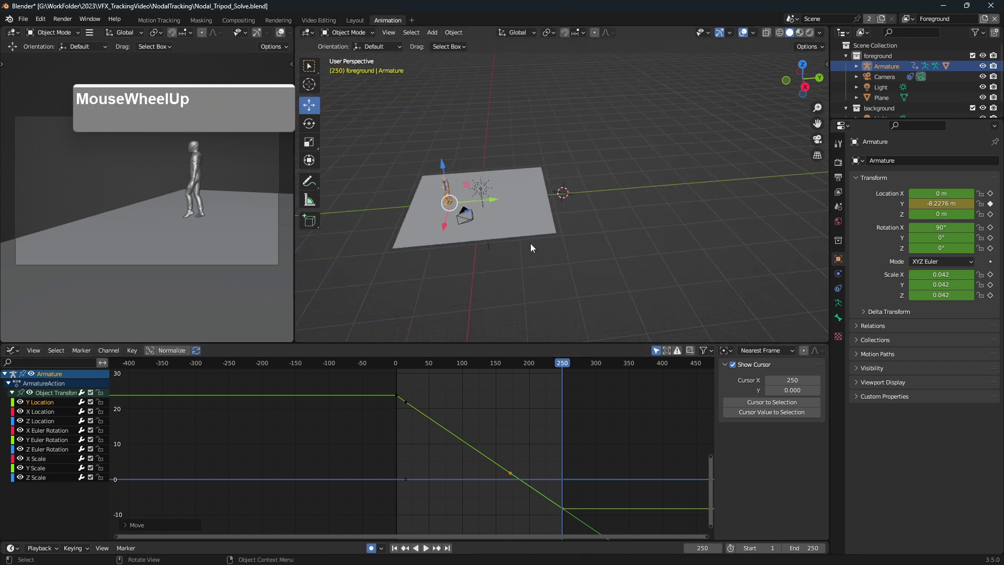
{"action": "scroll", "coordinate": [530, 243], "scroll_direction": "up", "scroll_amount": 1}
{"action": "left_click_drag", "start_coordinate": [561, 365], "coordinate": [428, 385]}
- Play the shot in the Layout workspace's camera view with the armature hidden
{"action": "left_click", "coordinate": [153, 21]}
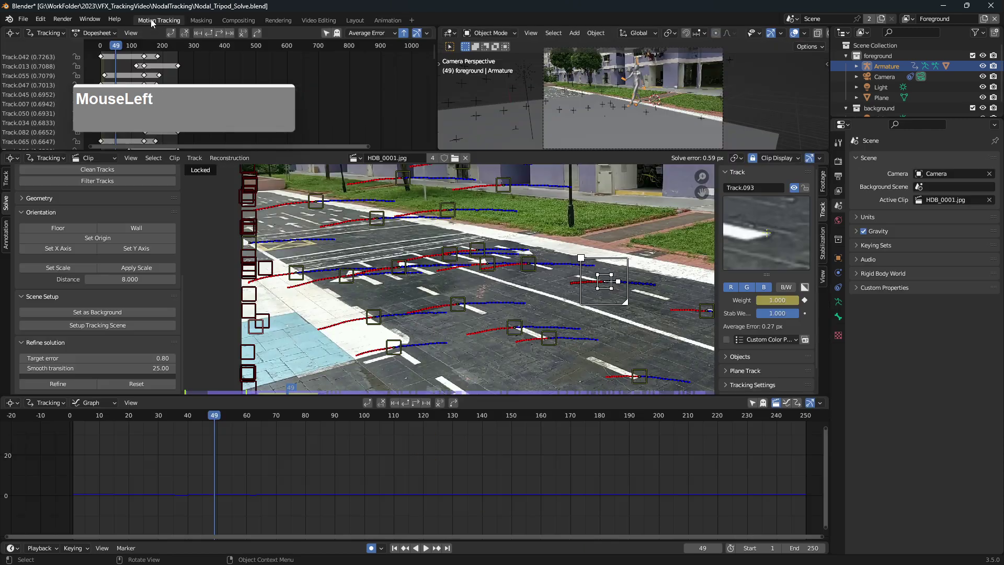
{"action": "left_click", "coordinate": [358, 21]}
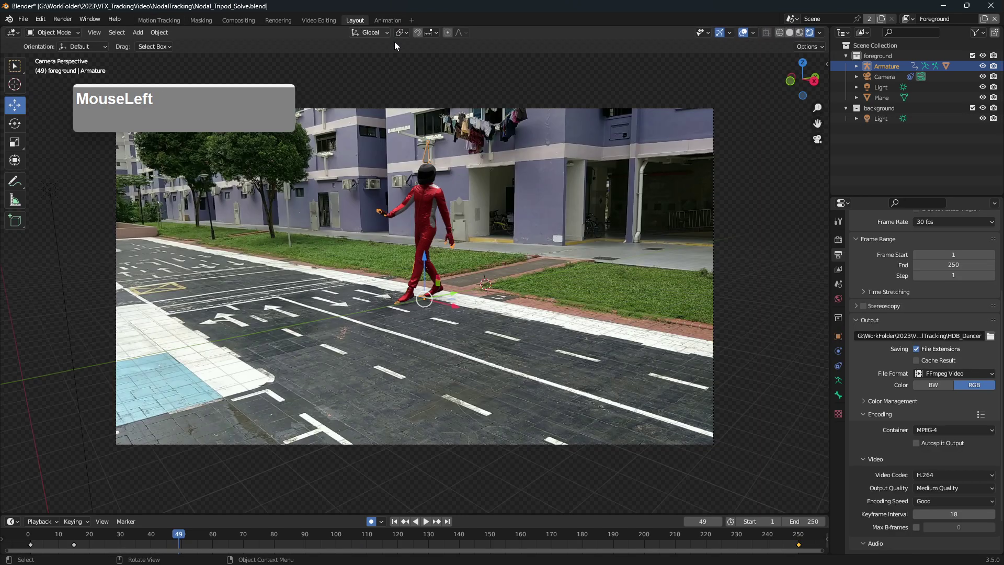
{"action": "left_click", "coordinate": [425, 522]}
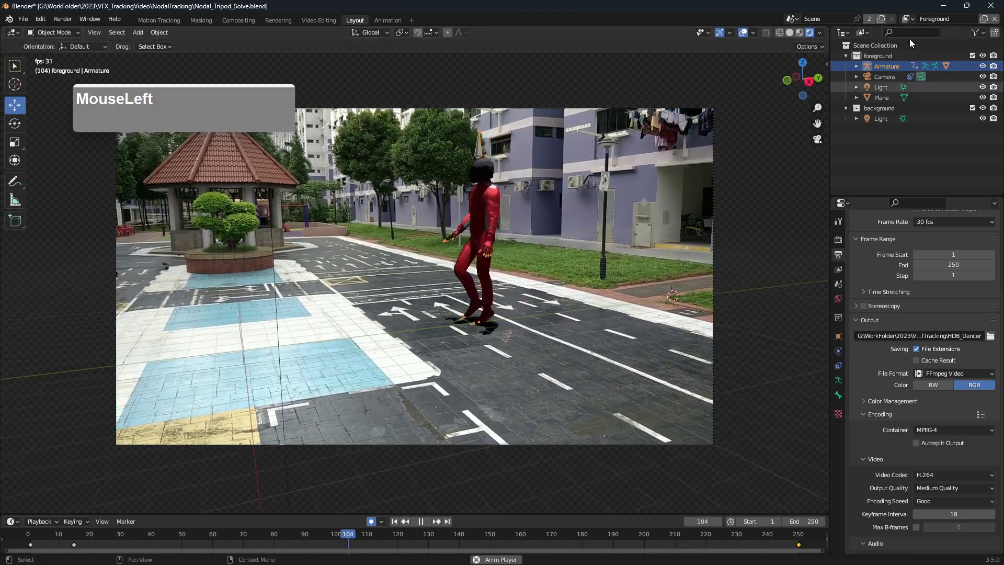
{"action": "left_click", "coordinate": [982, 66]}
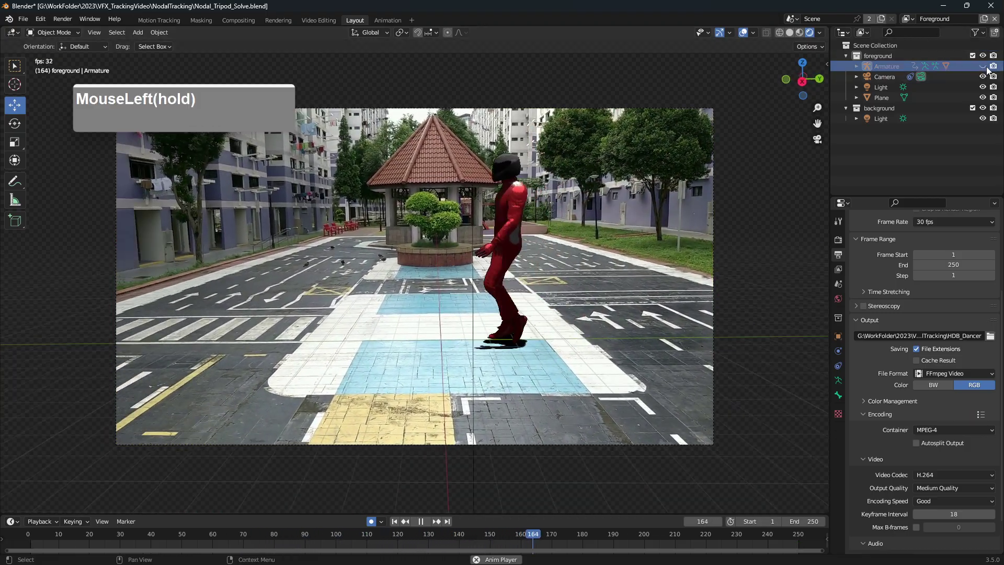